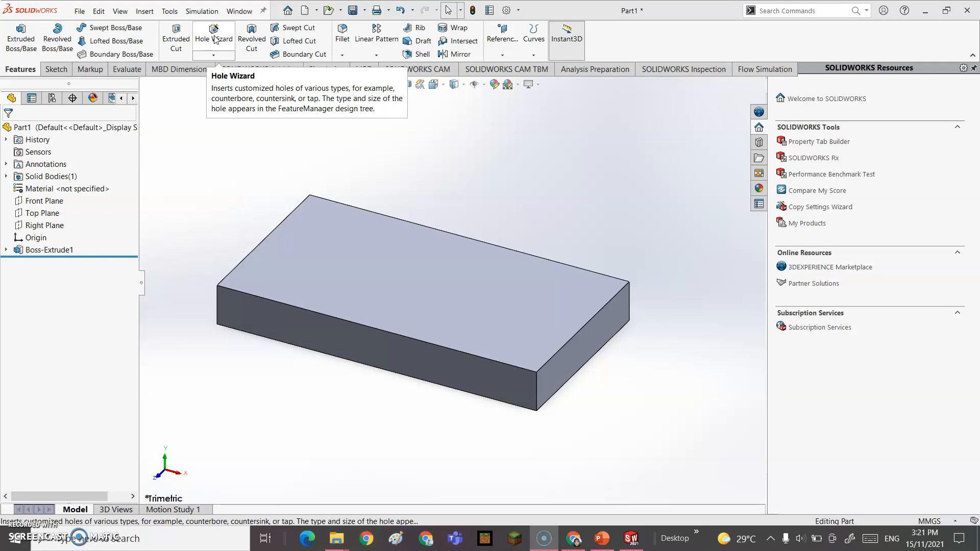
Step: Browse the Insert > Features menu, then launch the Hole Wizard from the Features toolbar
click(145, 11)
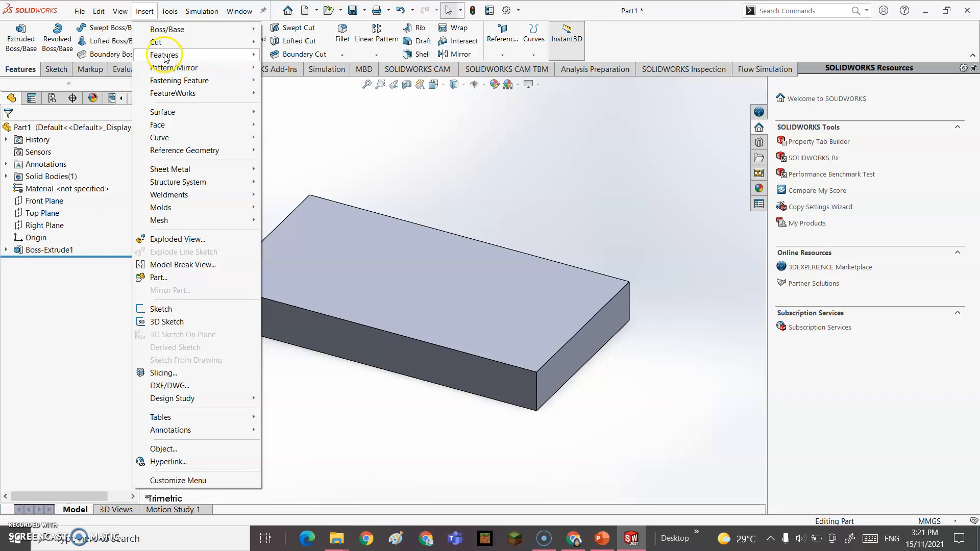
mouse_move(168, 55)
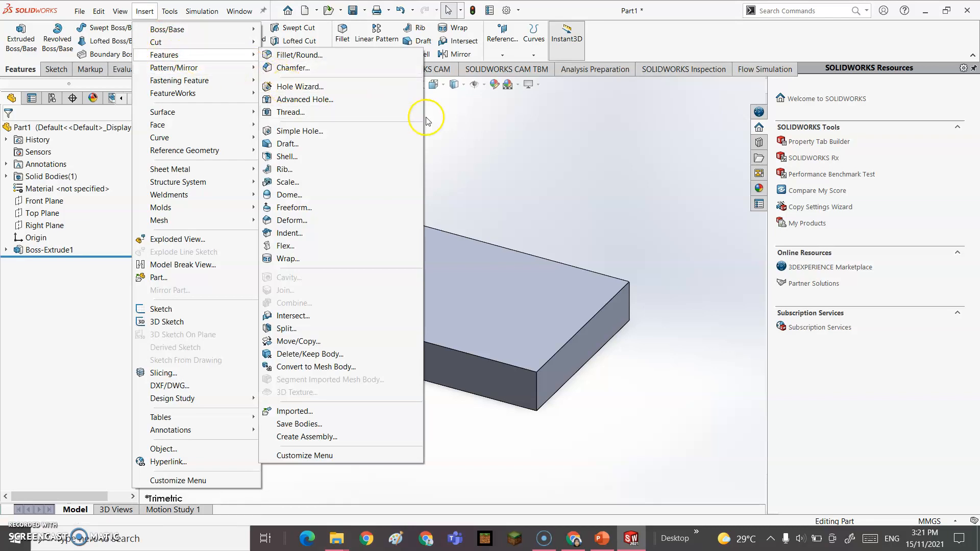
click(448, 125)
click(220, 33)
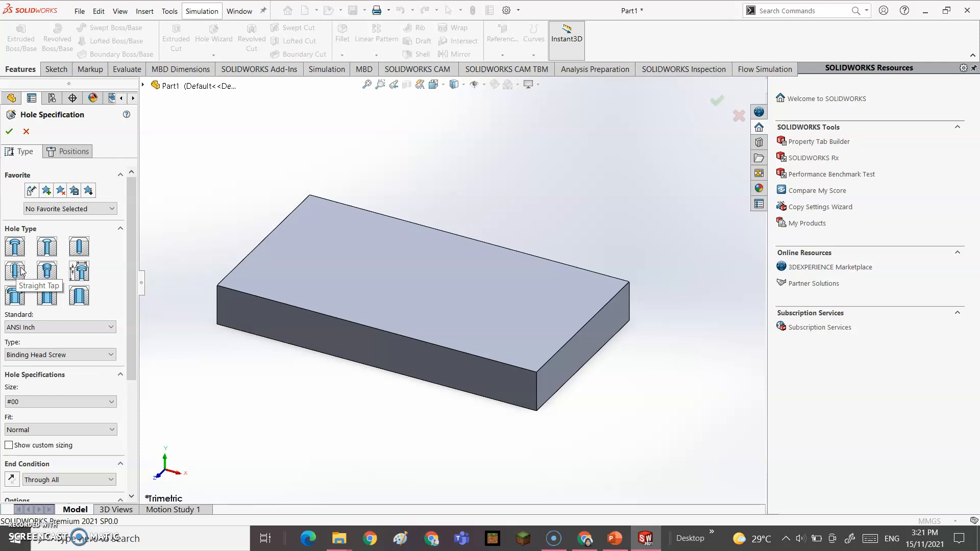
Step: Try the Straight Tap, Legacy Hole, Counterbore Slot, Countersink Slot and Slot hole types
click(49, 274)
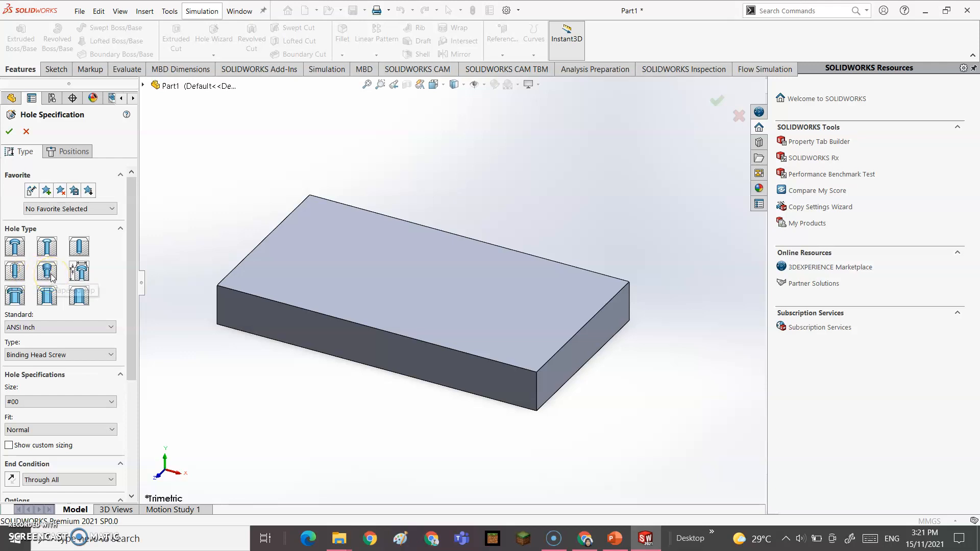
click(79, 276)
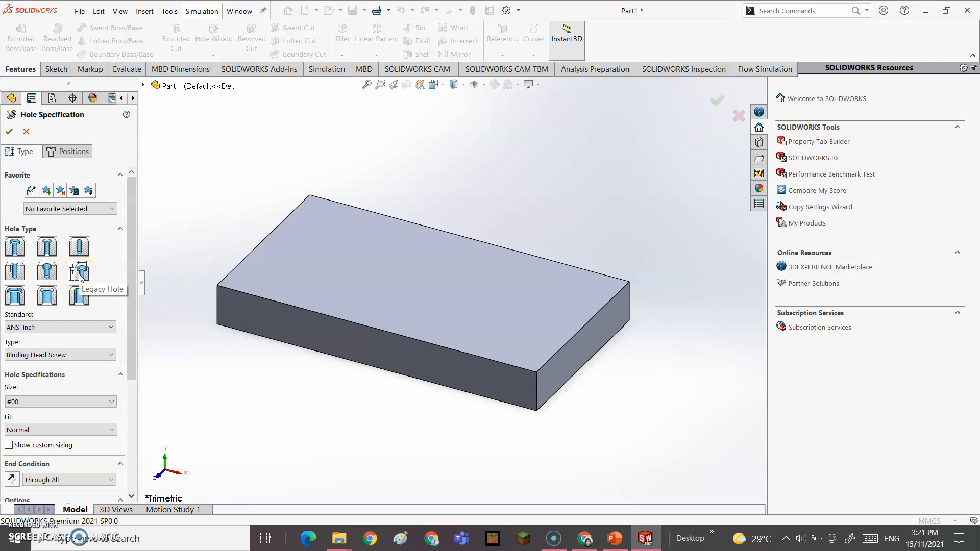
click(89, 279)
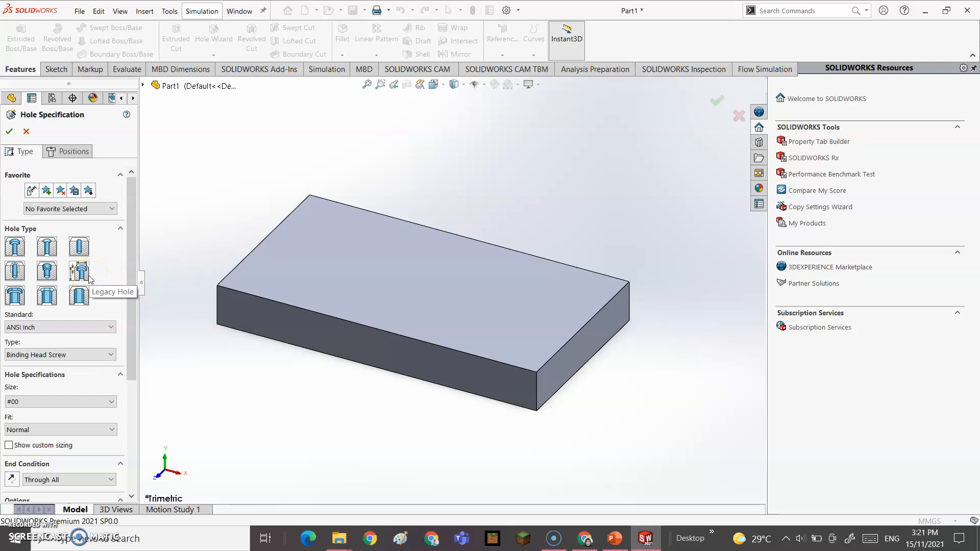
click(75, 275)
click(15, 297)
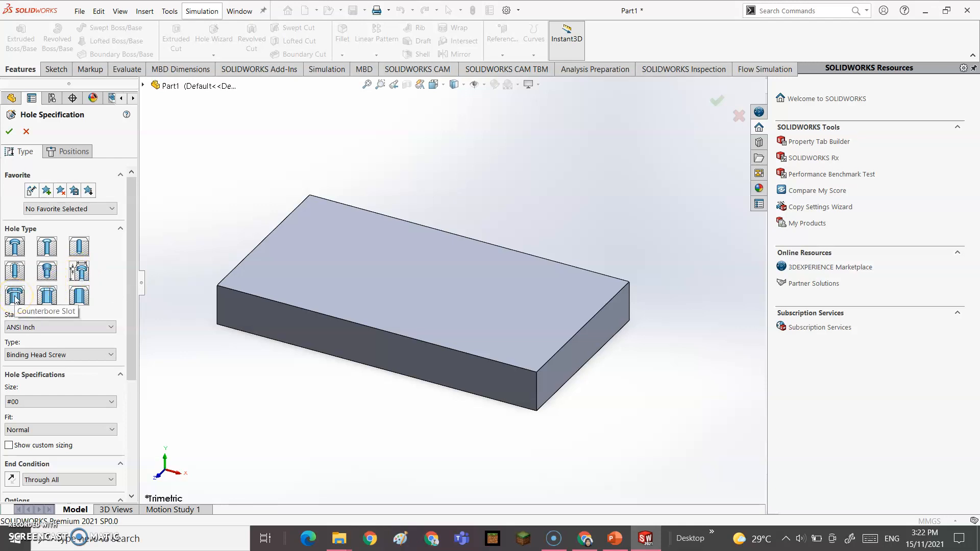
click(48, 296)
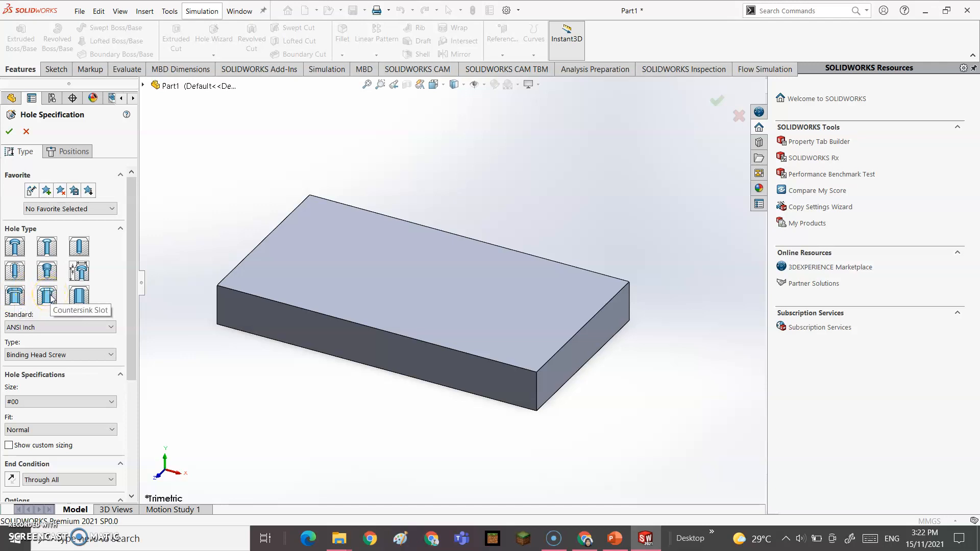
click(45, 290)
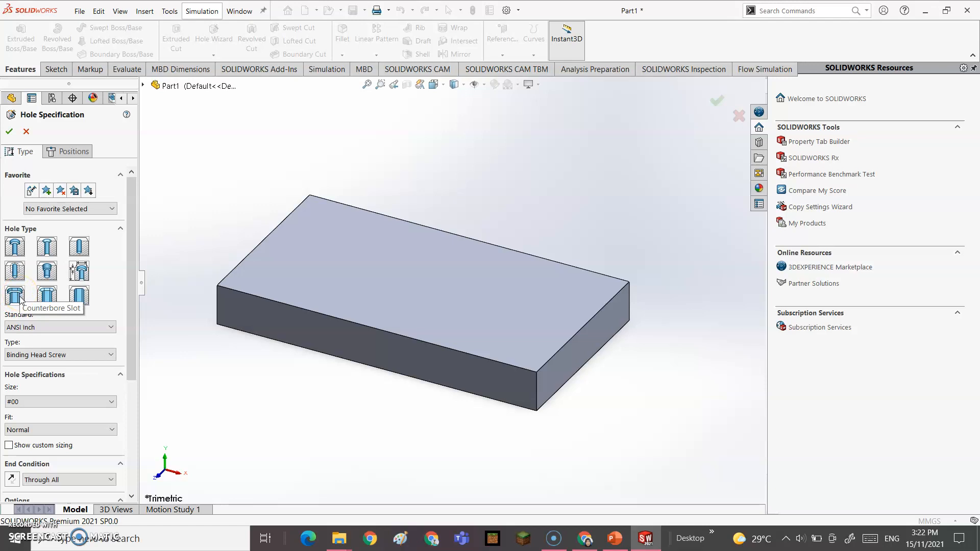
click(80, 296)
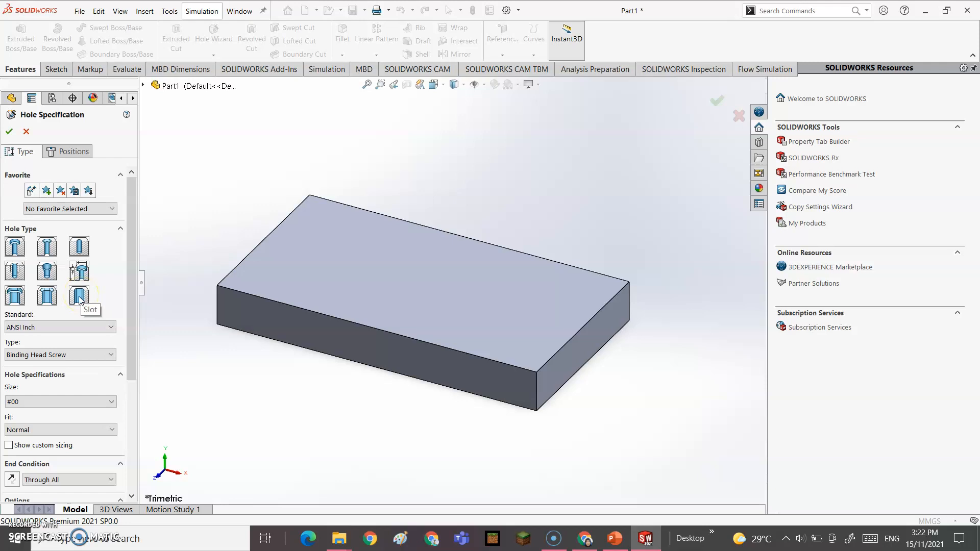
Step: Scroll through the hole settings panel and open the Standard dropdown list
scroll(109, 236, down, 3)
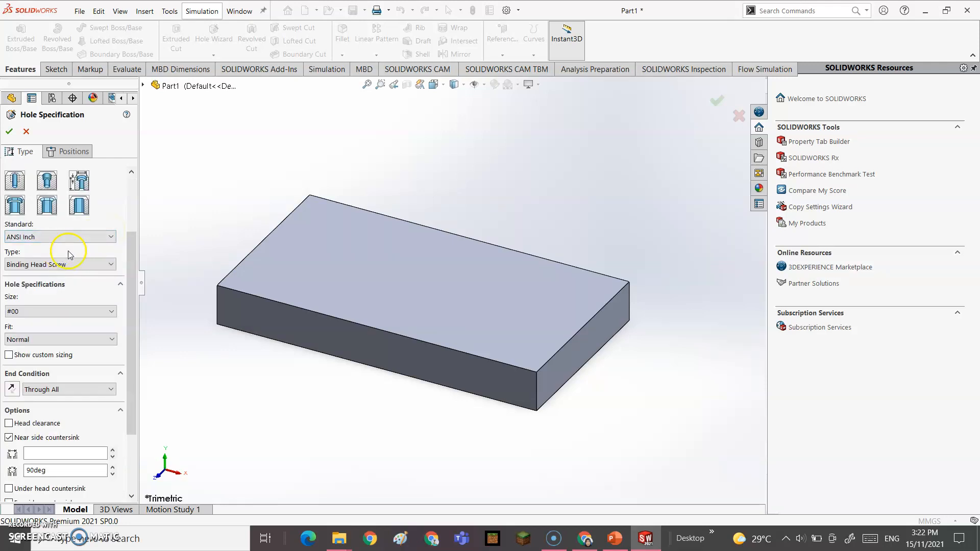
scroll(20, 194, up, 3)
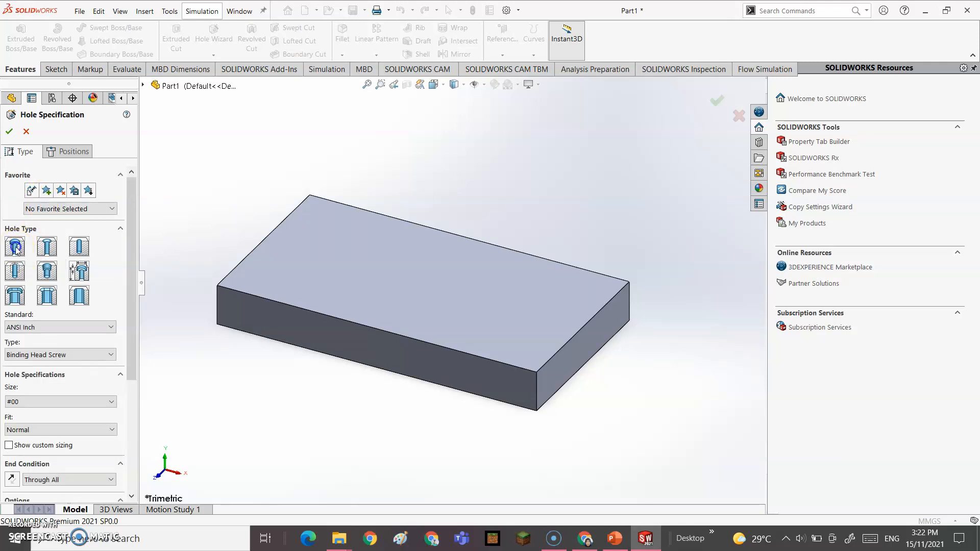
drag(127, 288, 130, 315)
click(109, 289)
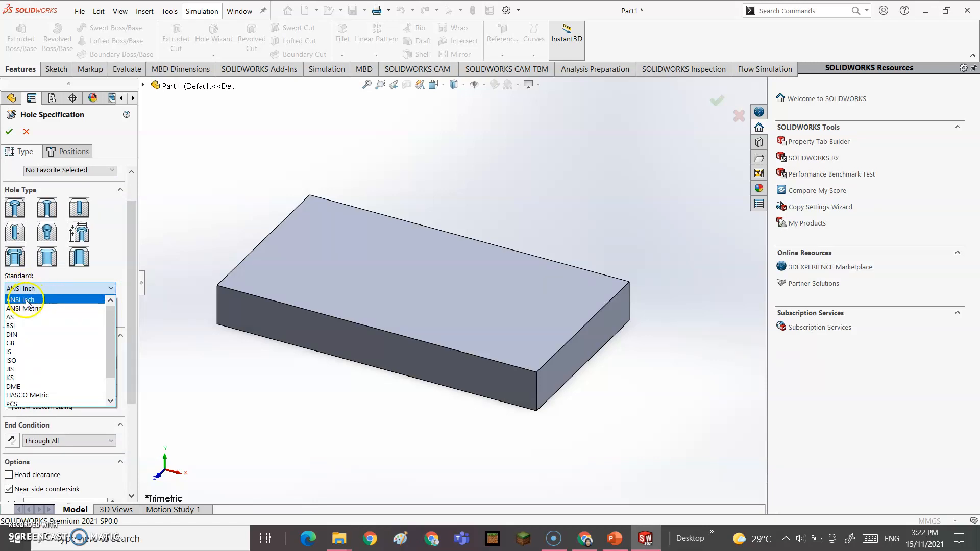
Step: Set the hole to ANSI Metric, Hex Bolt ANSI B18.2.3.5M, size M10, with Normal fit
click(36, 310)
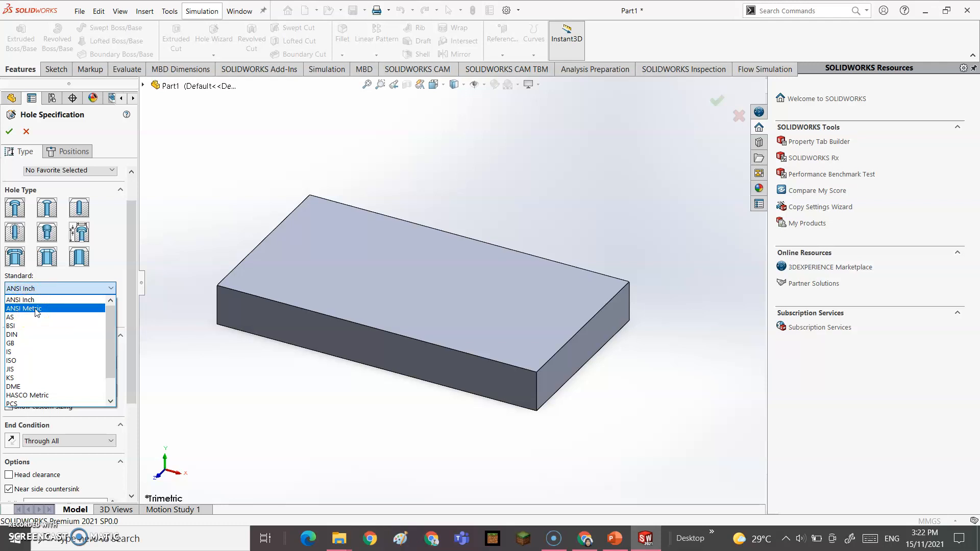
click(35, 309)
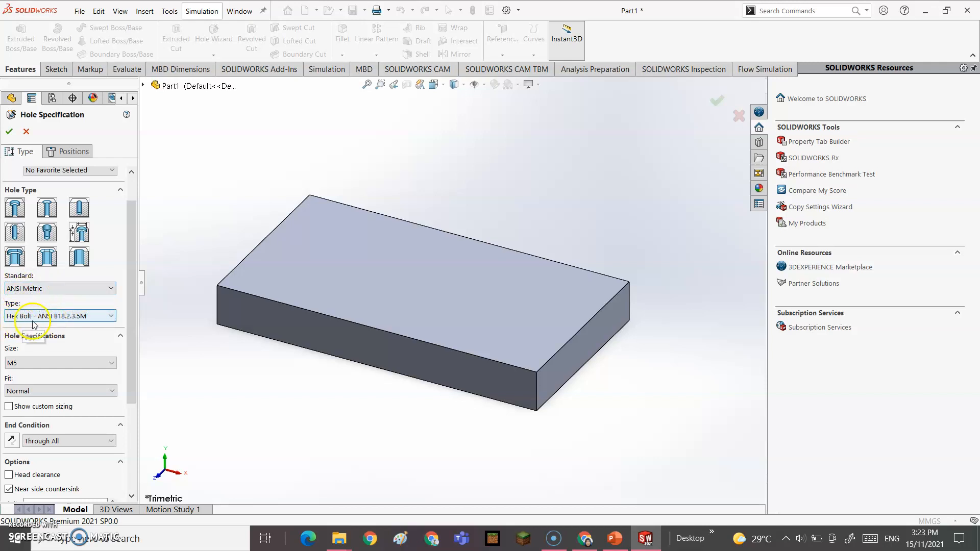
click(100, 318)
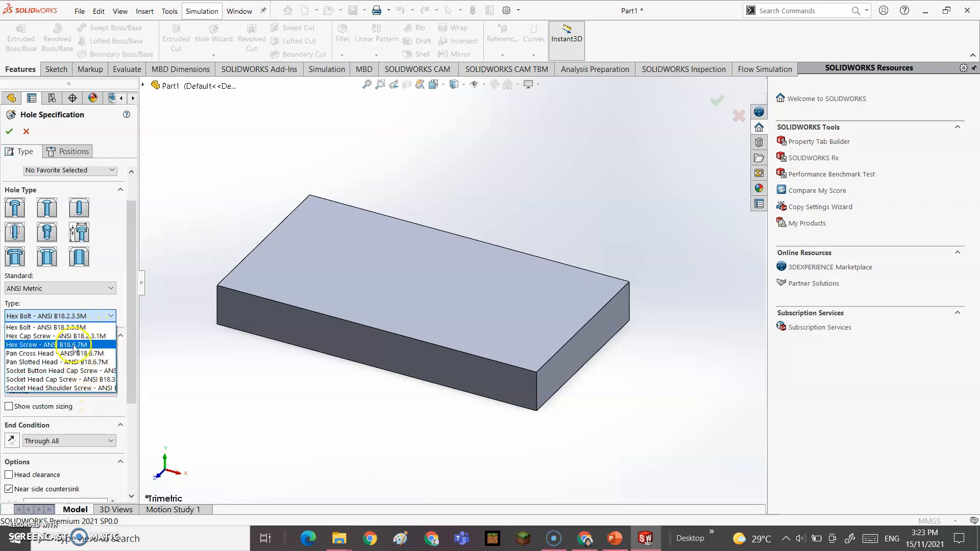
click(54, 330)
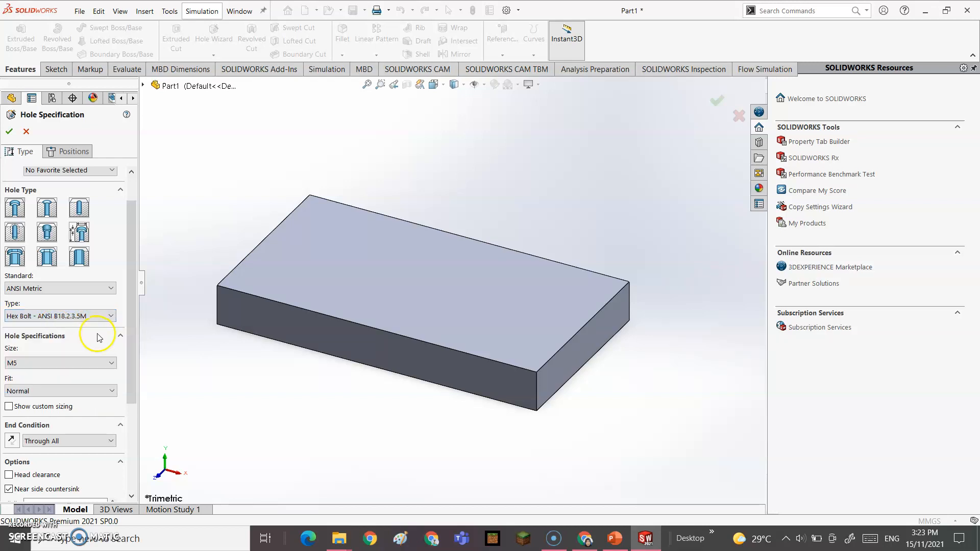
click(94, 364)
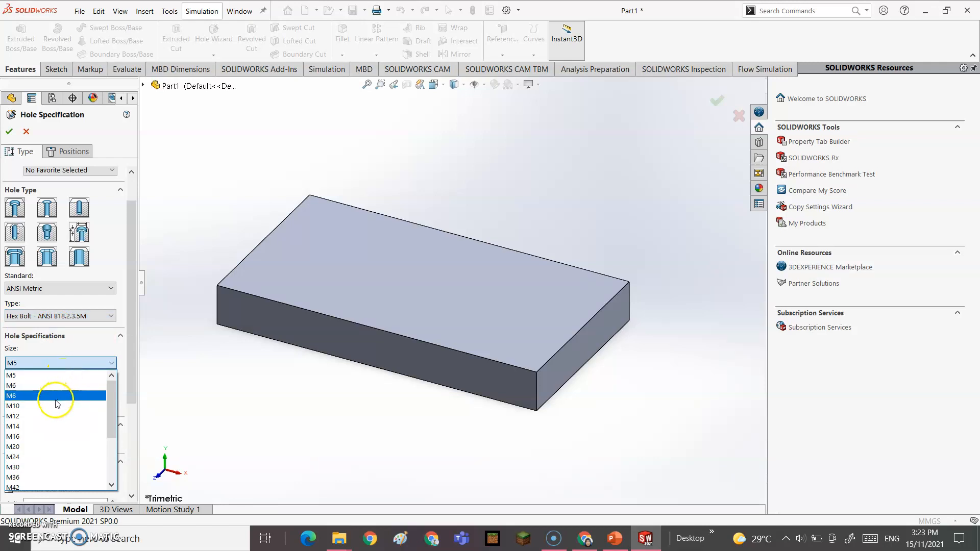
click(13, 405)
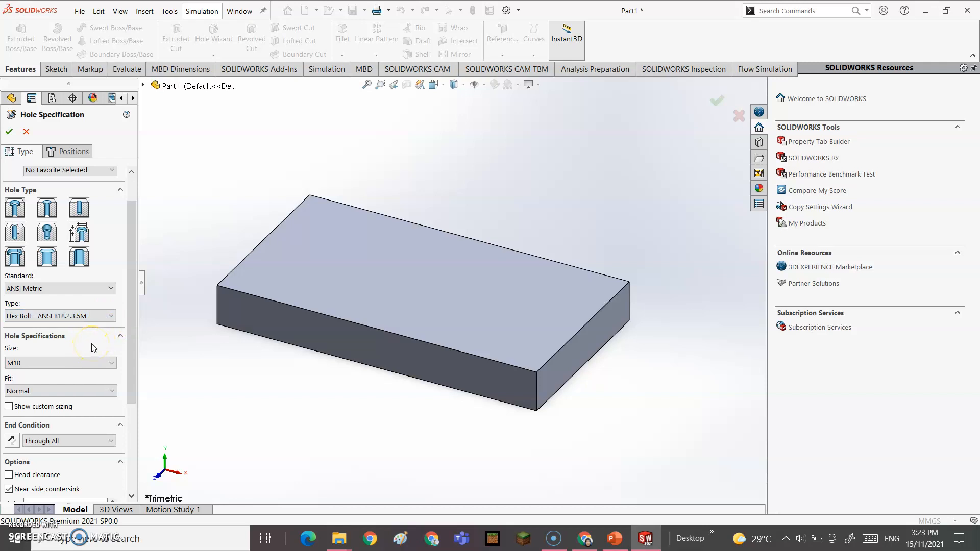
click(65, 393)
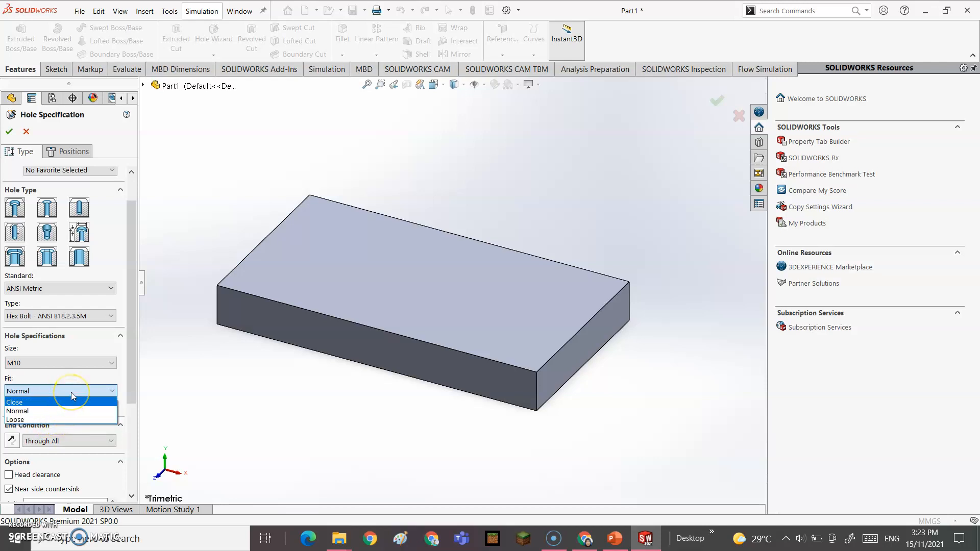
click(57, 415)
Step: Keep the Normal fit and leave the end condition at Through All
click(114, 383)
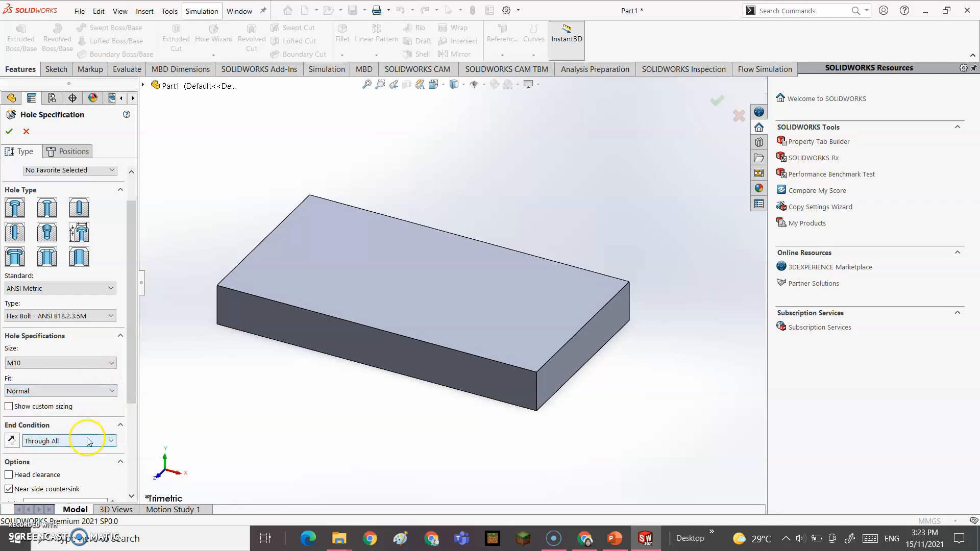
scroll(90, 431, down, 3)
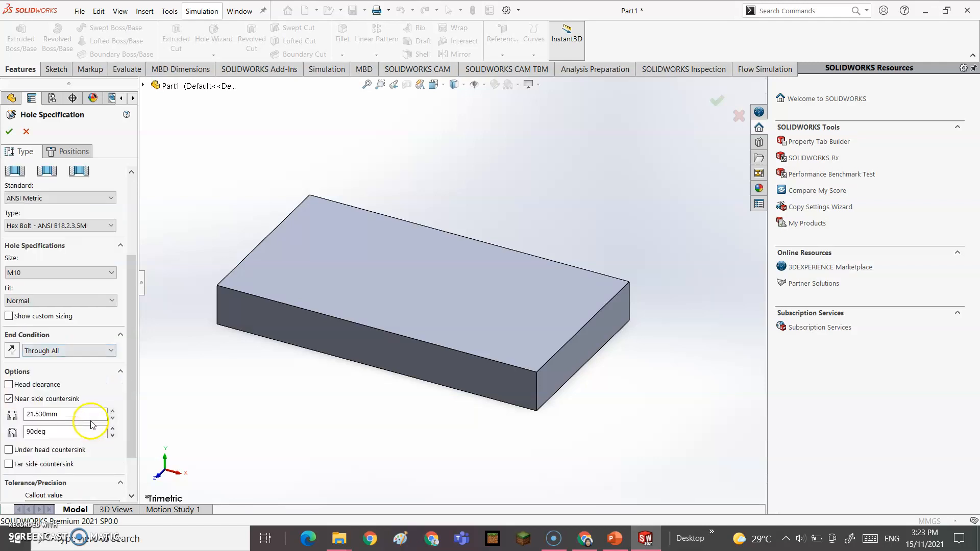
click(87, 354)
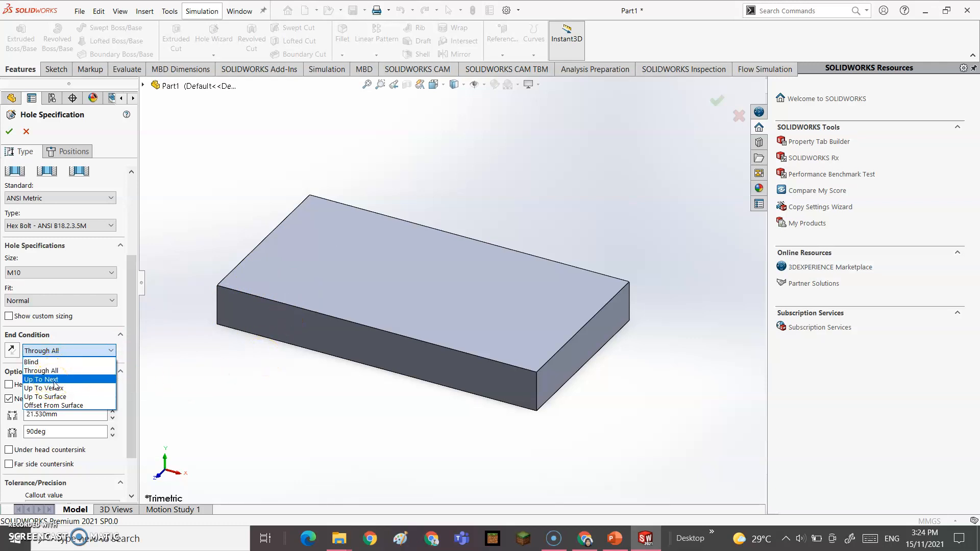
click(61, 398)
click(123, 352)
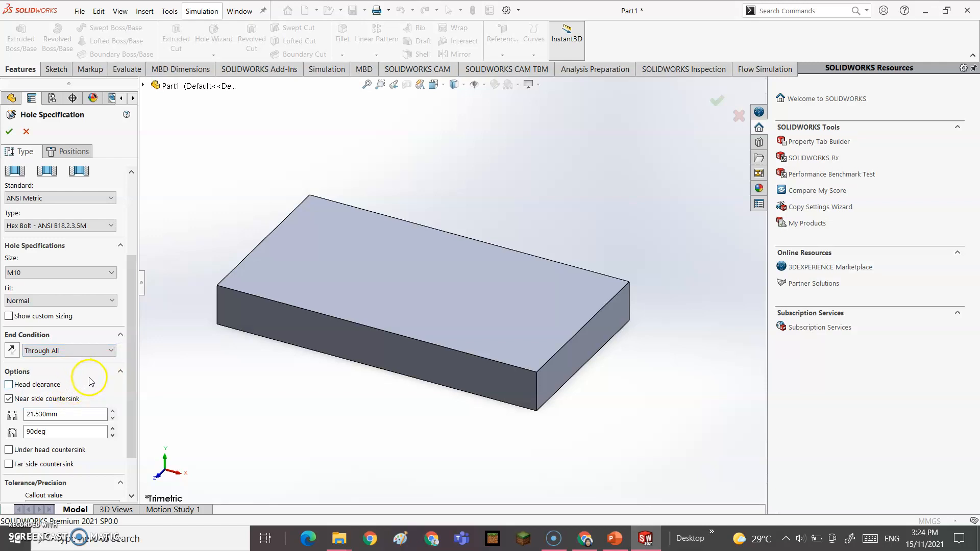
Step: Reset the hole size to M10 and accept the hole settings
scroll(91, 381, down, 2)
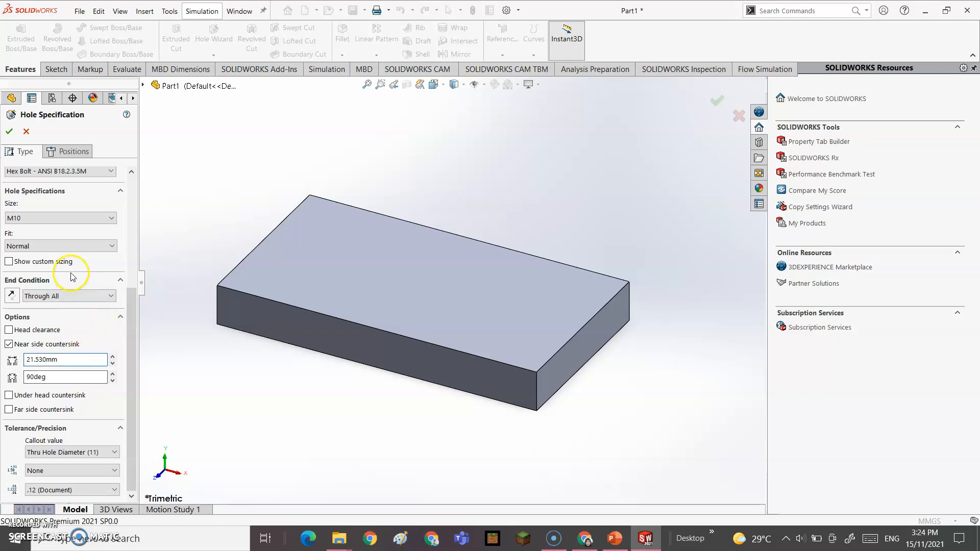
click(73, 219)
click(61, 241)
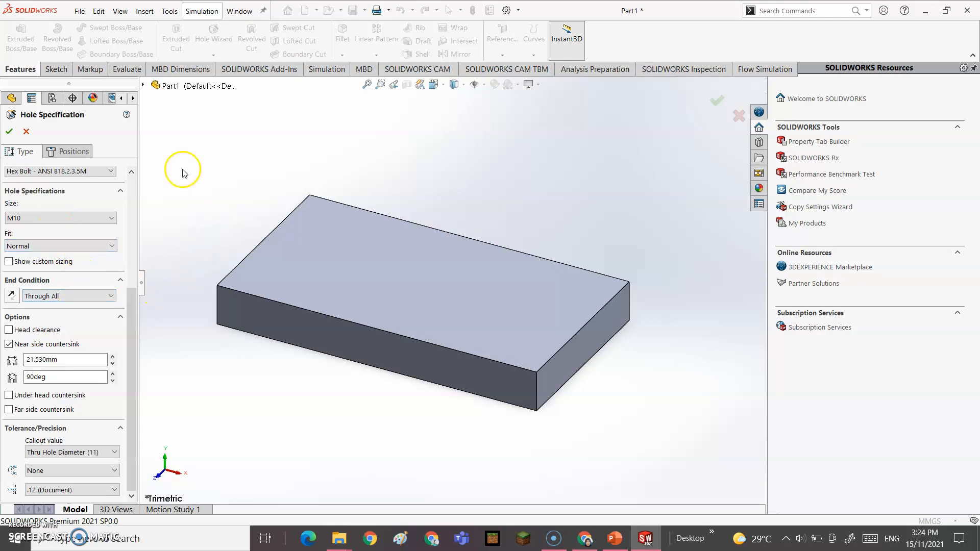
click(9, 131)
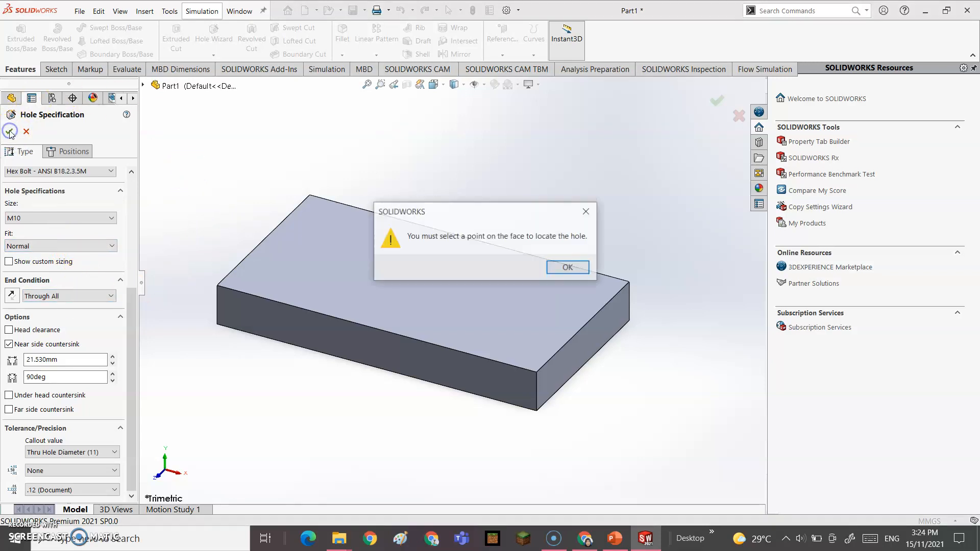
Step: Dismiss the warning and place three hole points in a vertical column near the top face's left edge
click(570, 268)
click(376, 269)
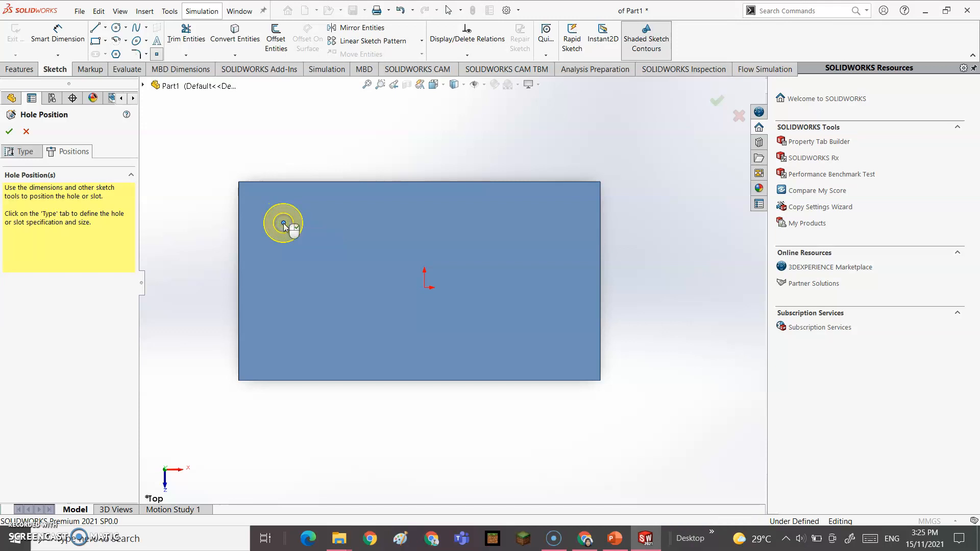
click(284, 223)
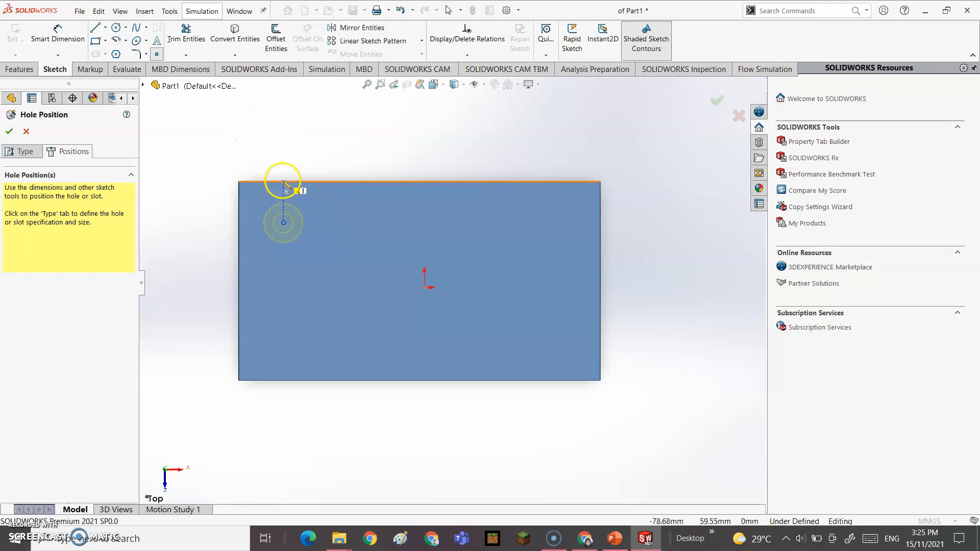
click(283, 287)
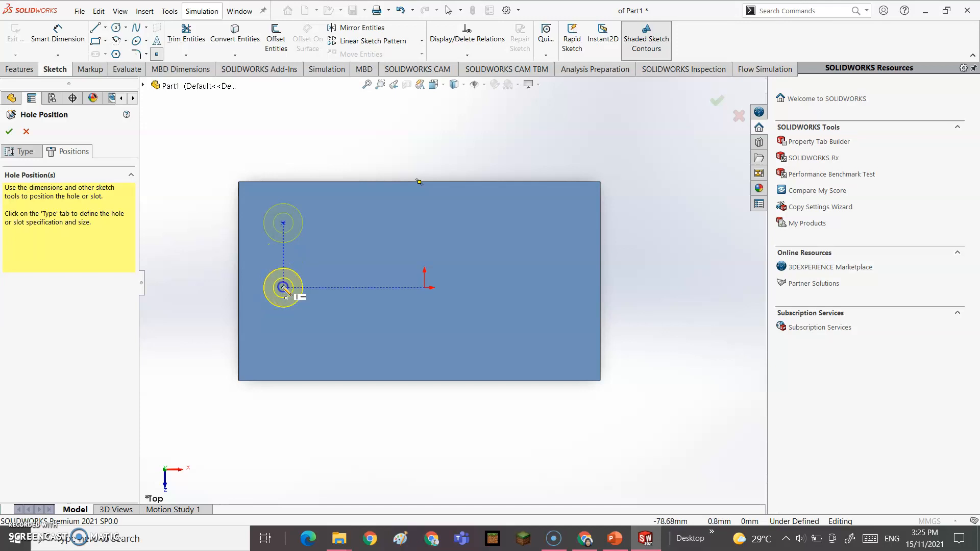
click(284, 354)
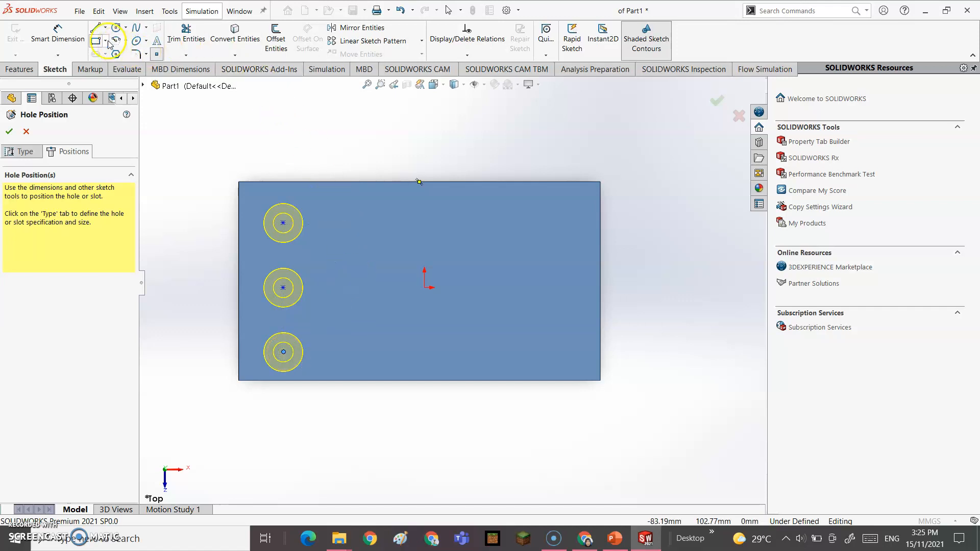
click(60, 36)
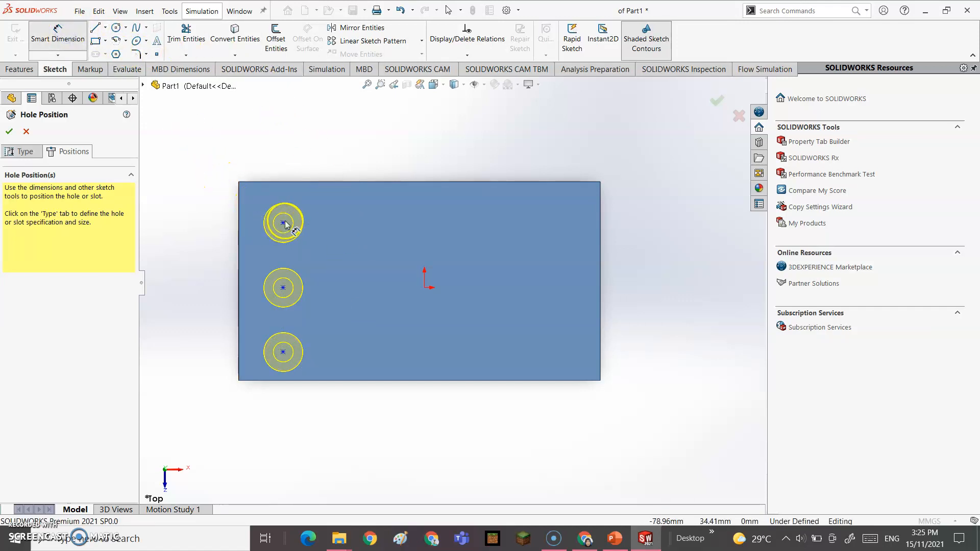
Step: Dimension the top hole 20 mm from the block's top edge
click(284, 222)
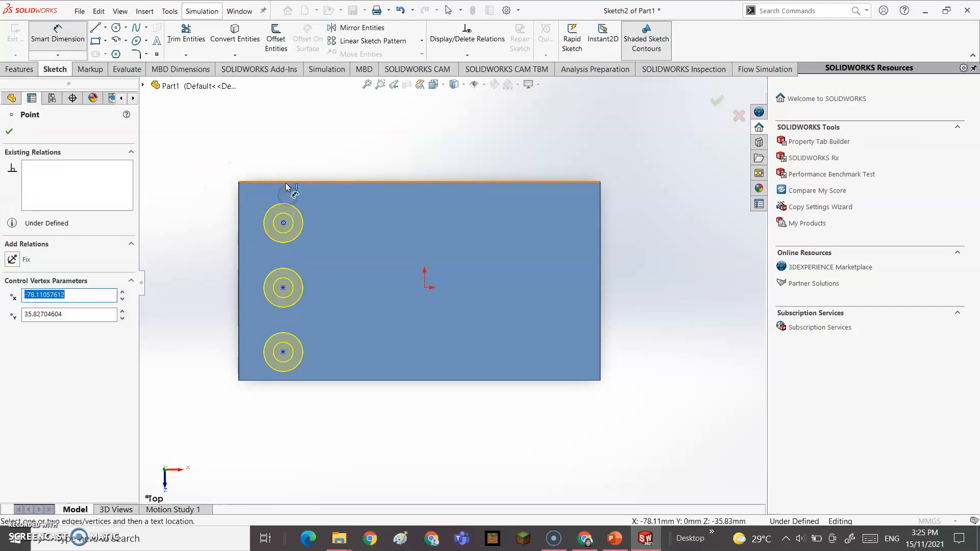
click(286, 181)
click(219, 194)
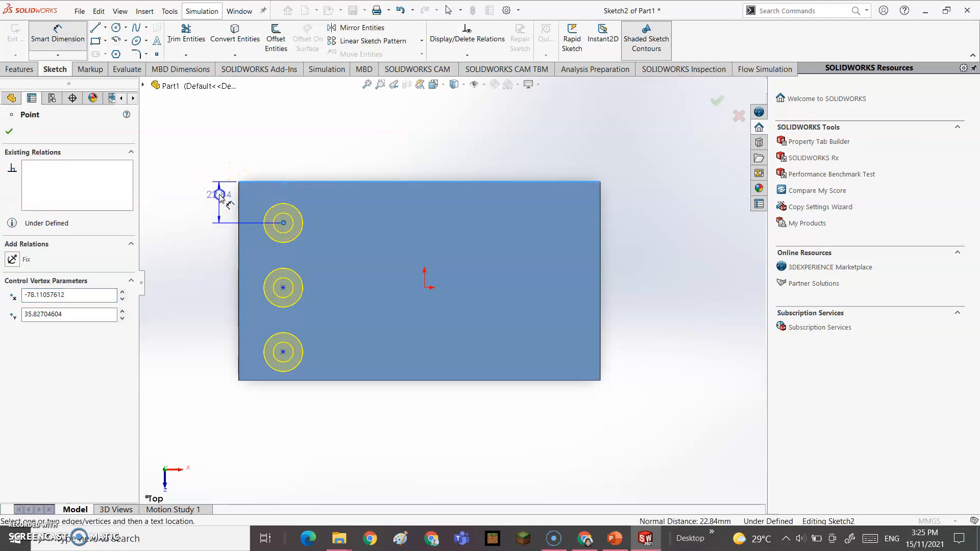
key(Escape)
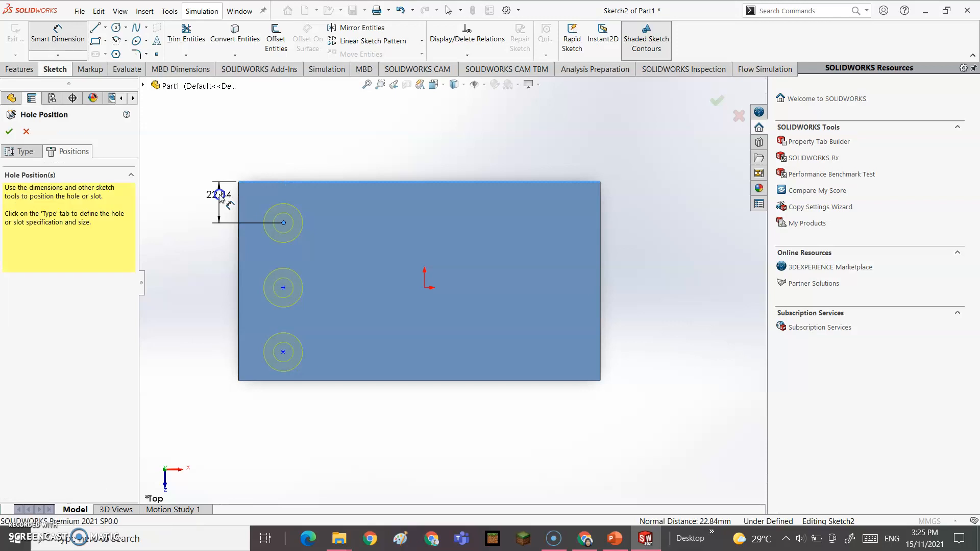
double_click(219, 194)
text(20)
key(Return)
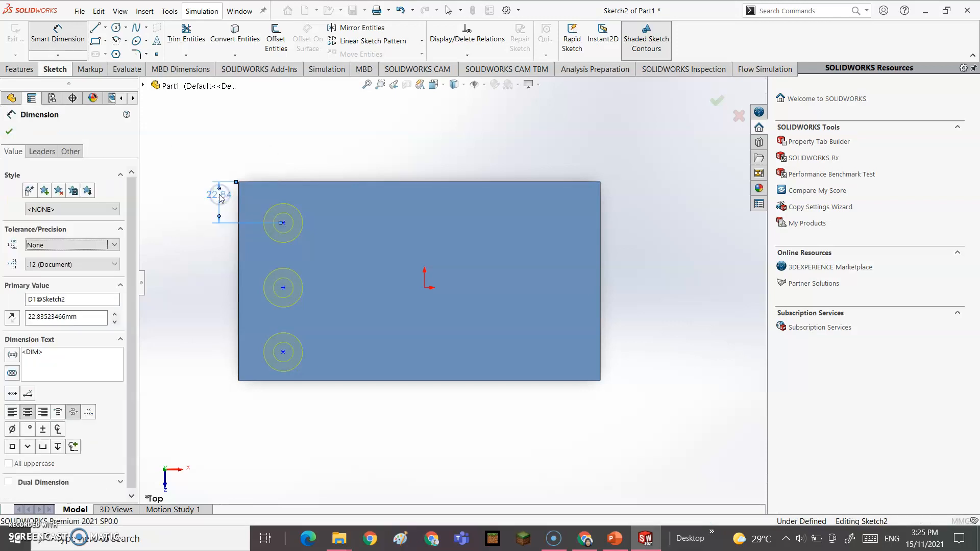
Step: Space the middle and bottom holes 35 mm and 35 mm apart vertically
click(284, 288)
click(282, 218)
click(214, 247)
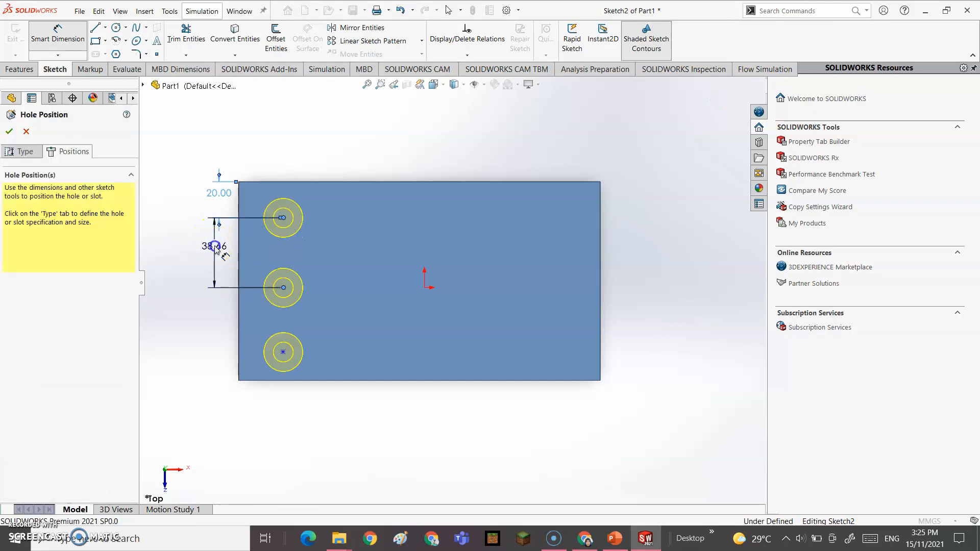
text(35)
key(Return)
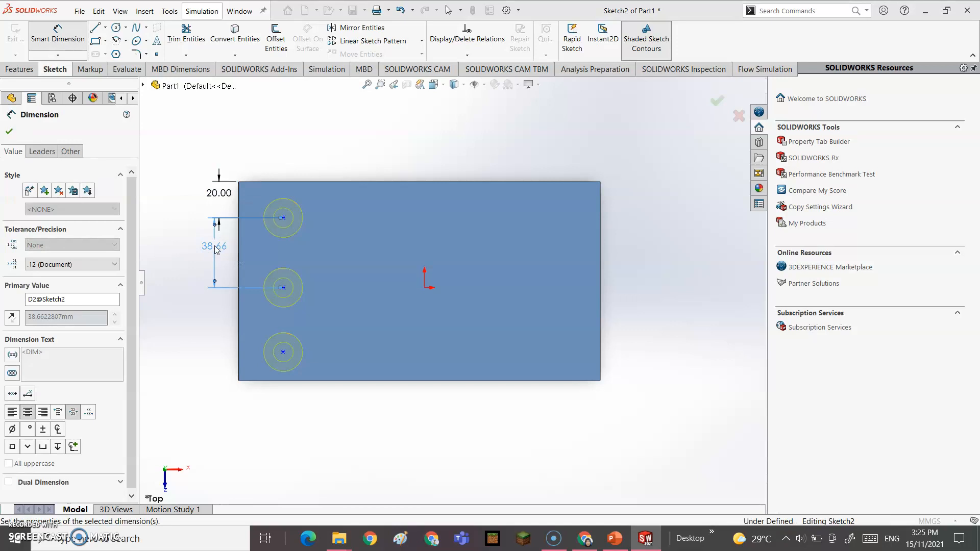
click(283, 352)
click(283, 281)
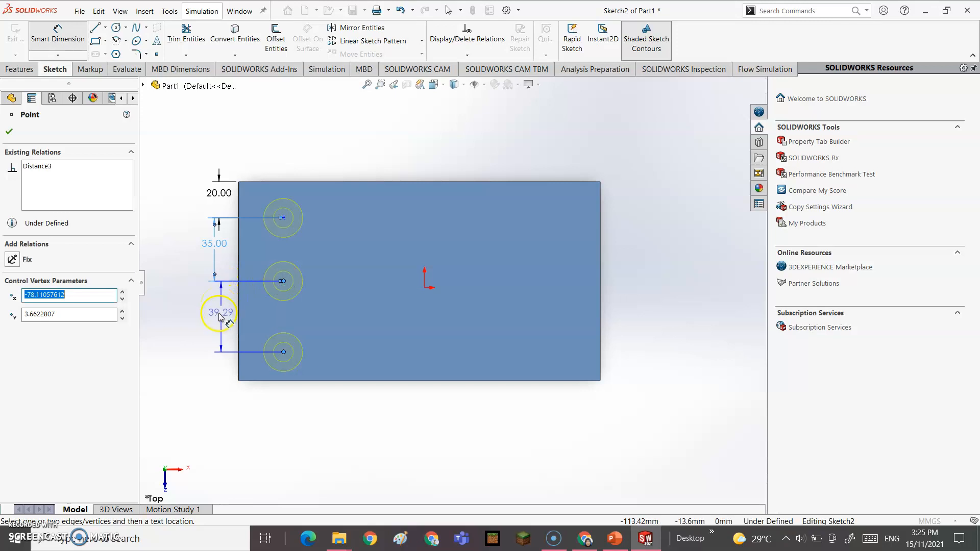
click(214, 314)
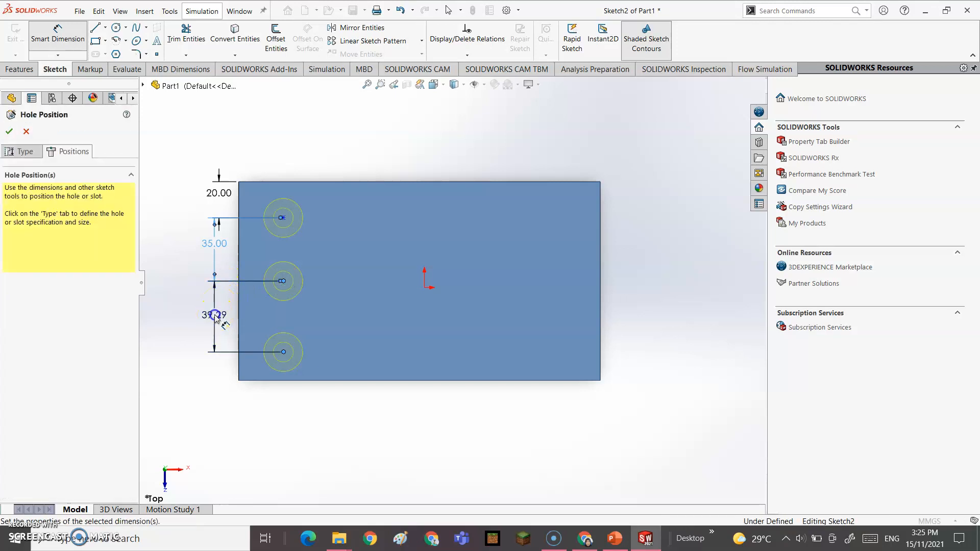
double_click(215, 315)
text(35)
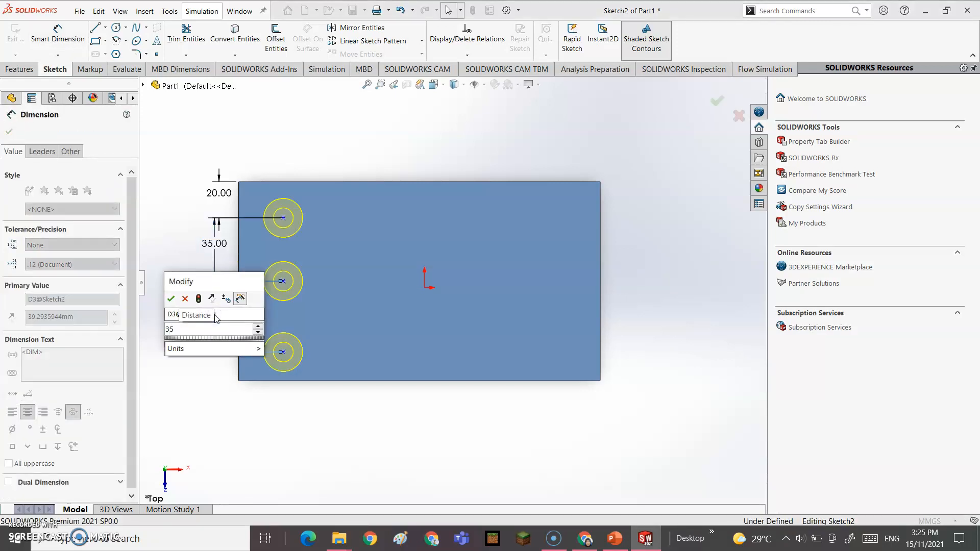
key(Return)
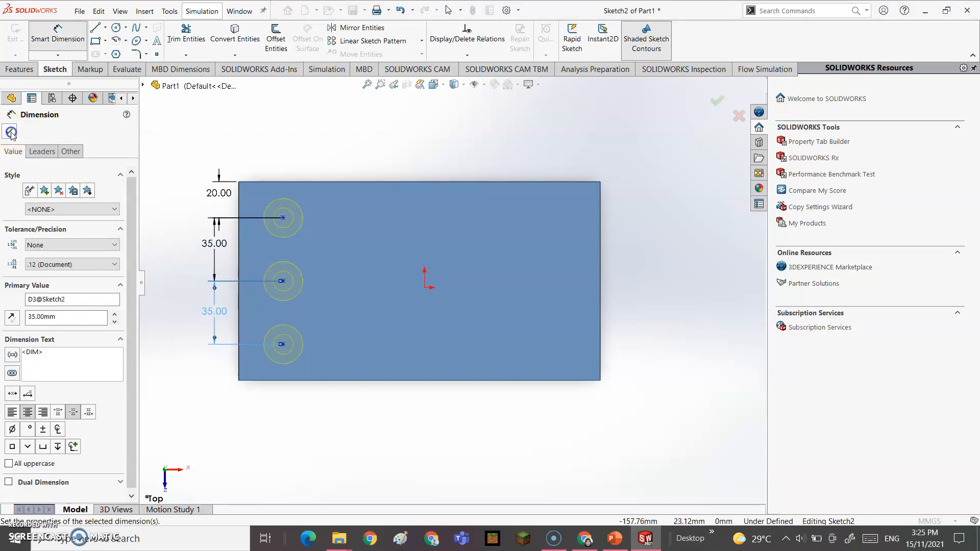
click(10, 132)
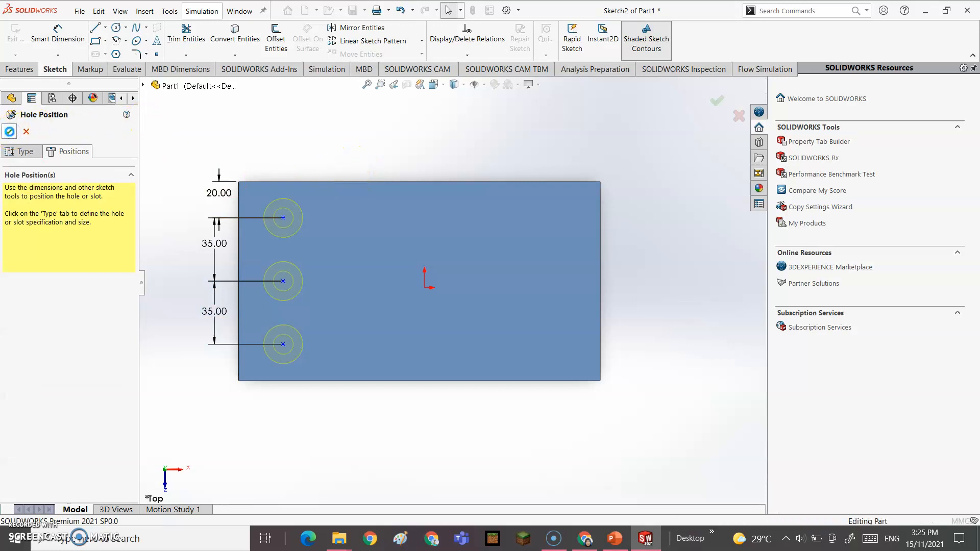
Step: Finish the CBORE for M10 Hex Head Bolt feature and inspect it in Right, orbited and Top views
click(10, 131)
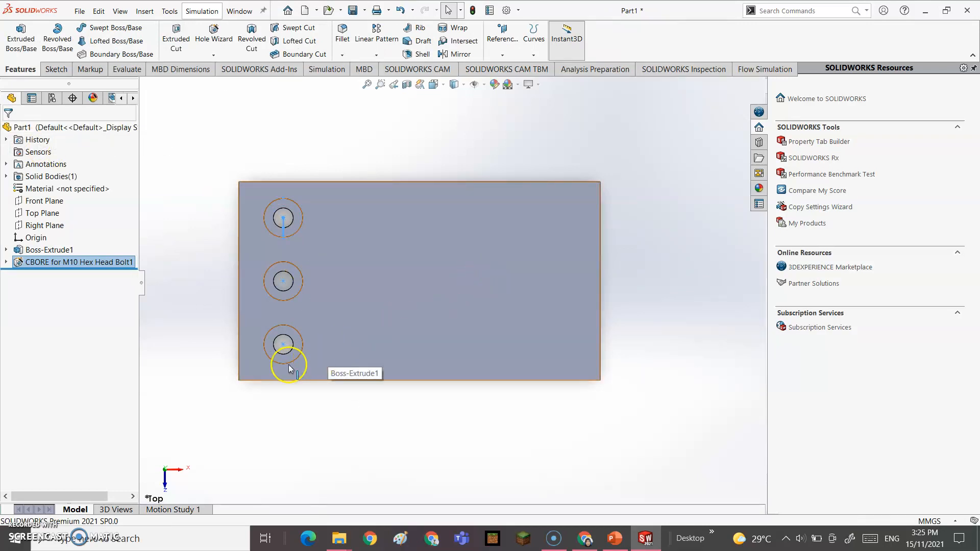
click(172, 475)
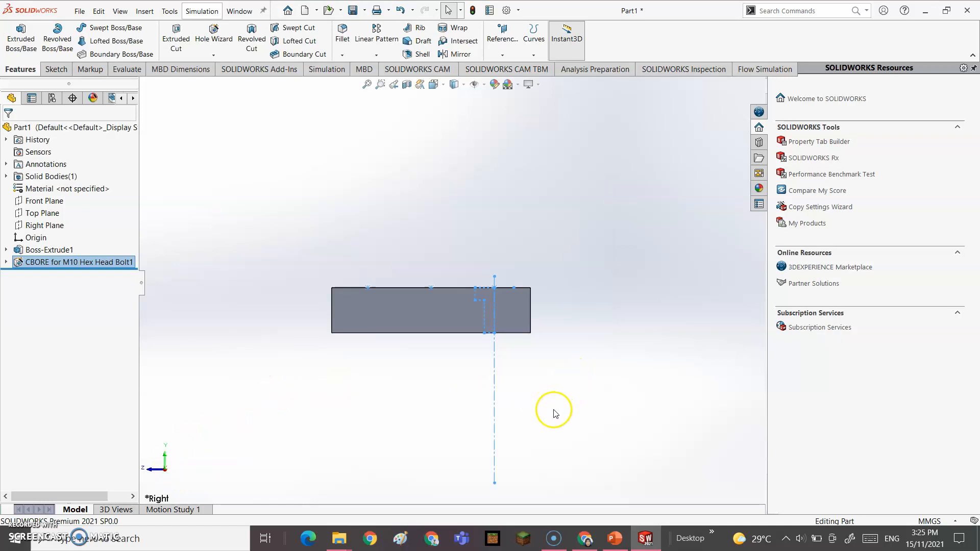
scroll(526, 265, down, 4)
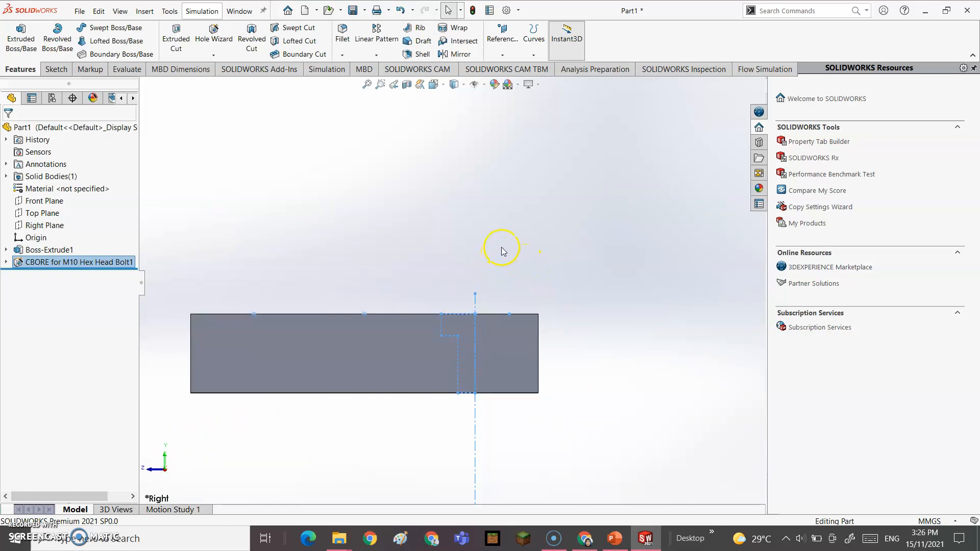
middle_drag(508, 250, 466, 354)
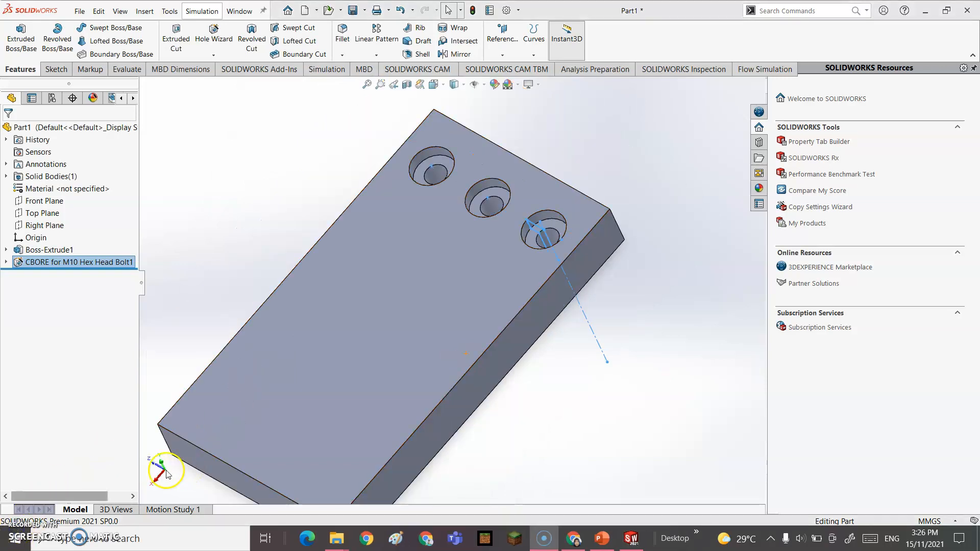
click(161, 465)
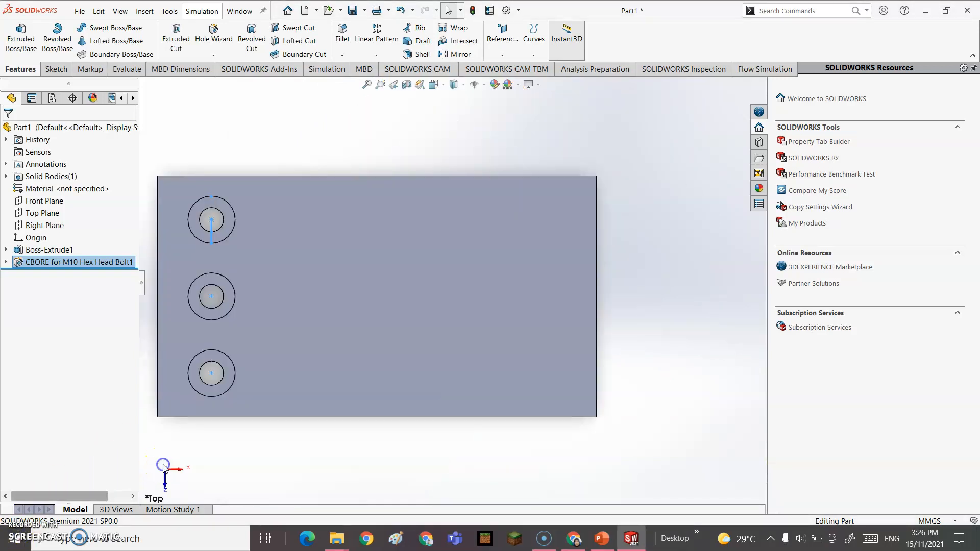
scroll(285, 422, up, 2)
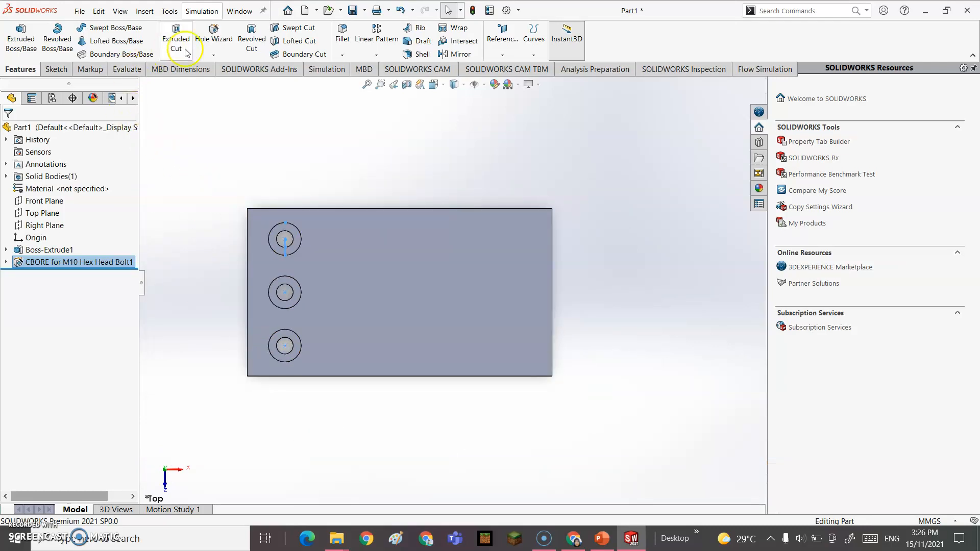
Step: Start a new hole as an M10 Flat Head Screw countersink
click(223, 35)
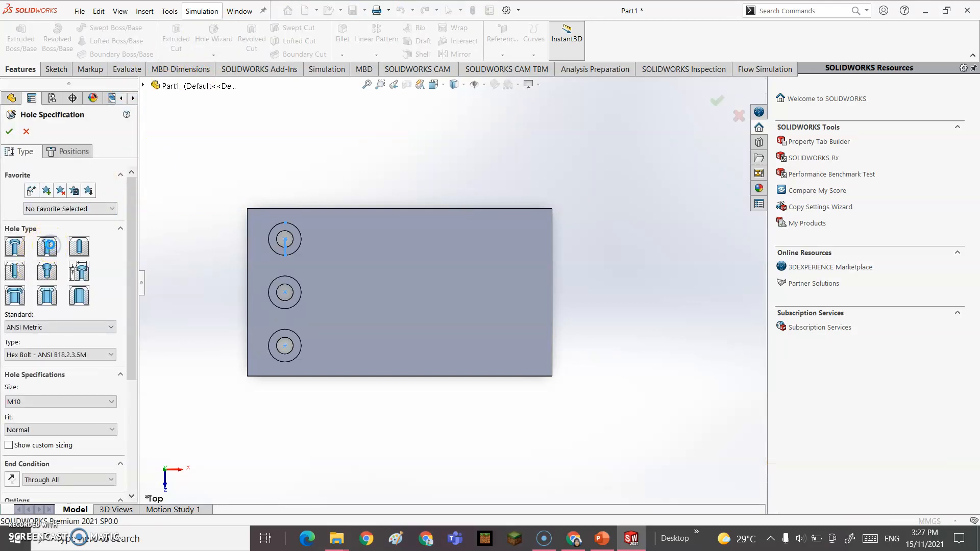
click(47, 247)
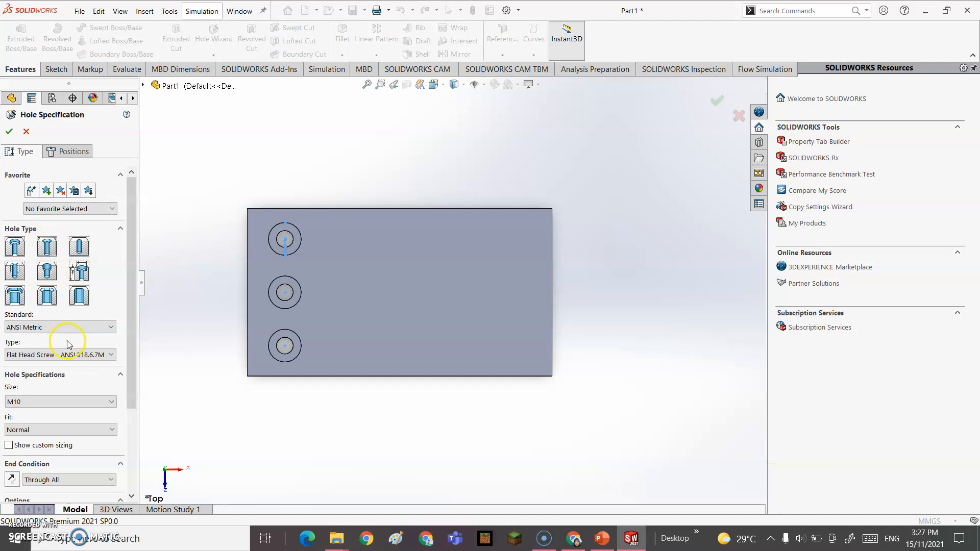
scroll(68, 345, down, 3)
click(85, 264)
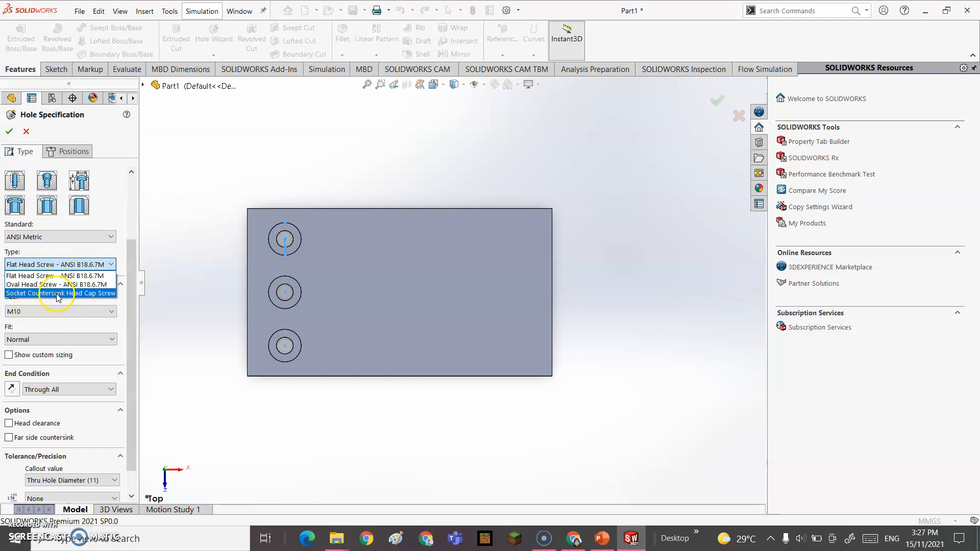
click(123, 239)
drag(132, 246, 132, 271)
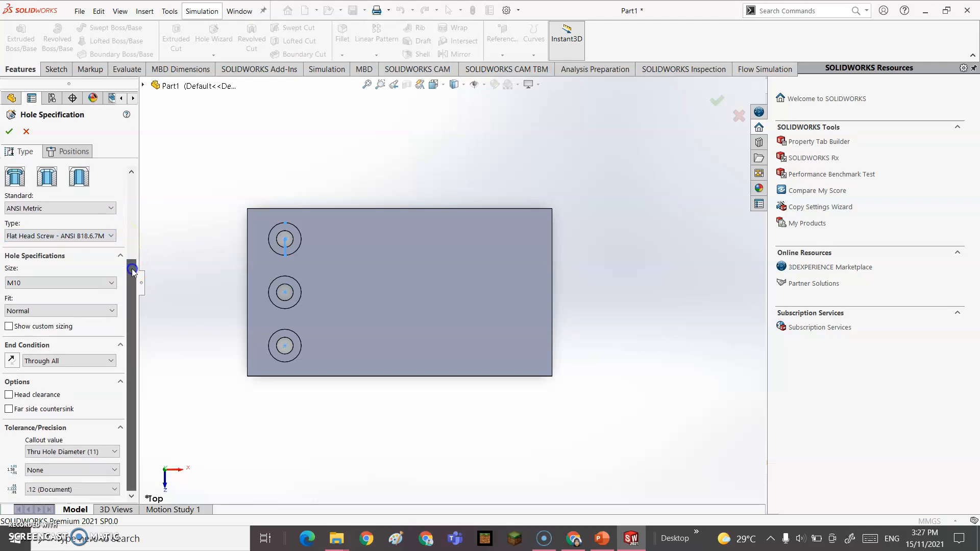
click(72, 283)
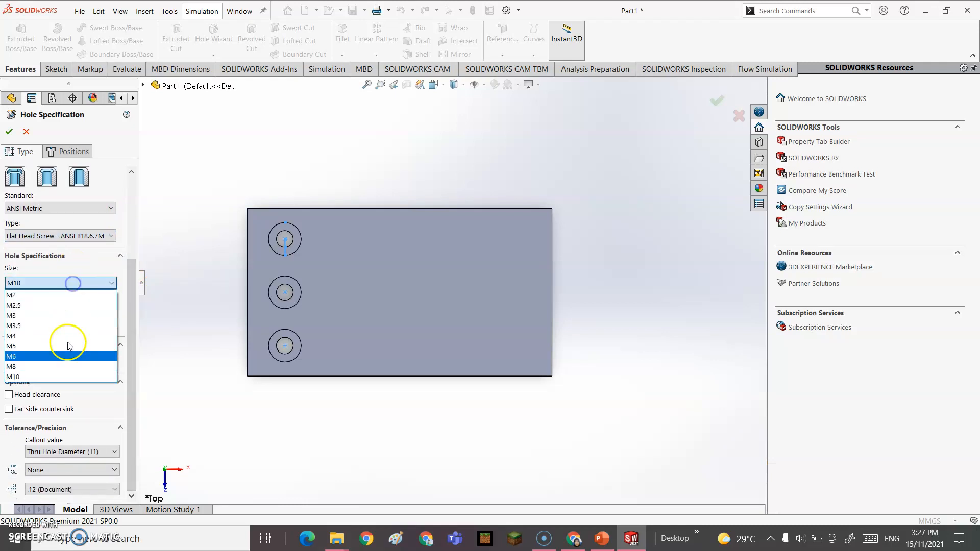
click(23, 378)
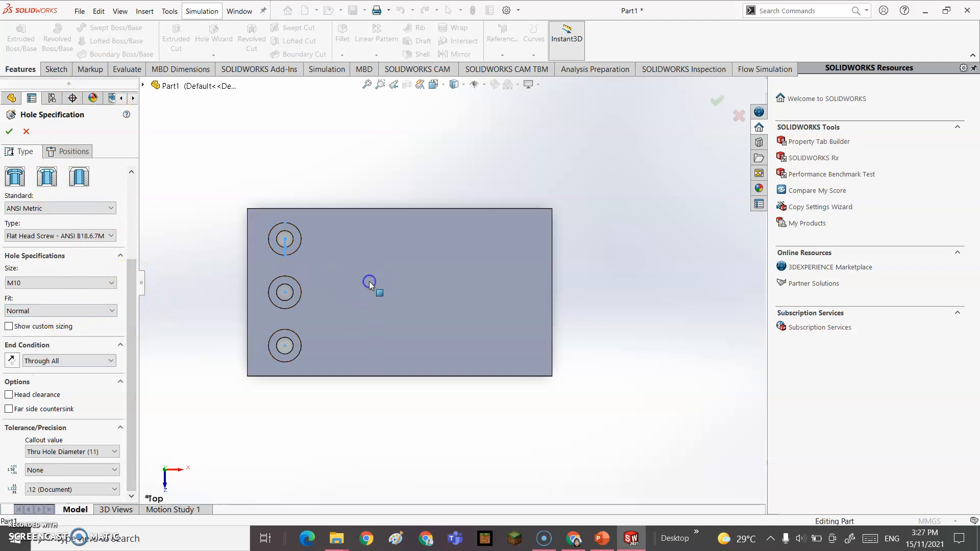
Step: Position the countersunk hole on the origin of the top face and confirm it
click(69, 152)
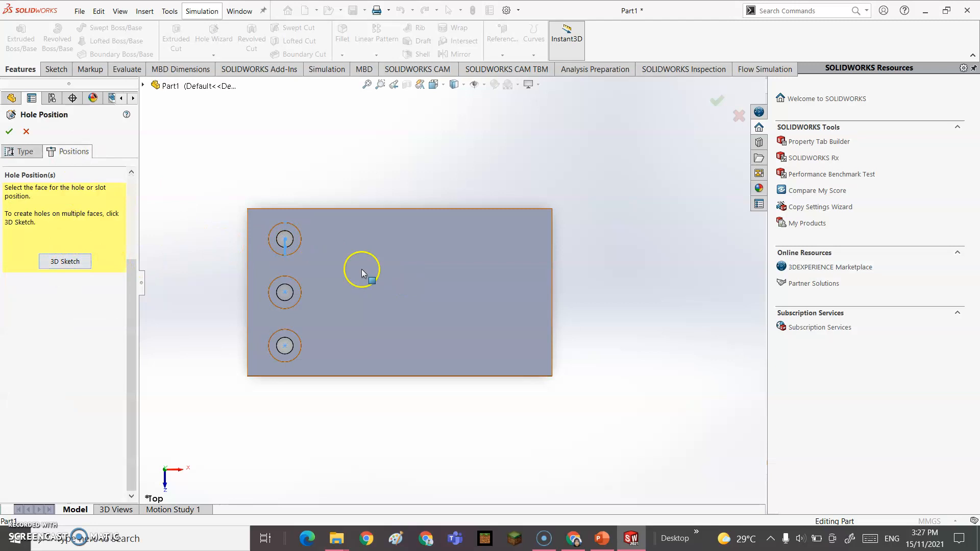
click(378, 274)
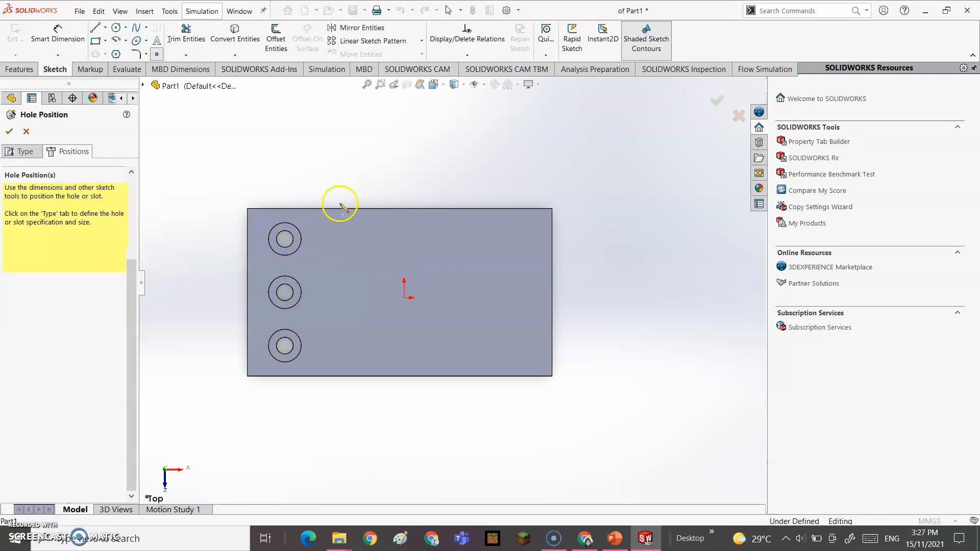
click(407, 299)
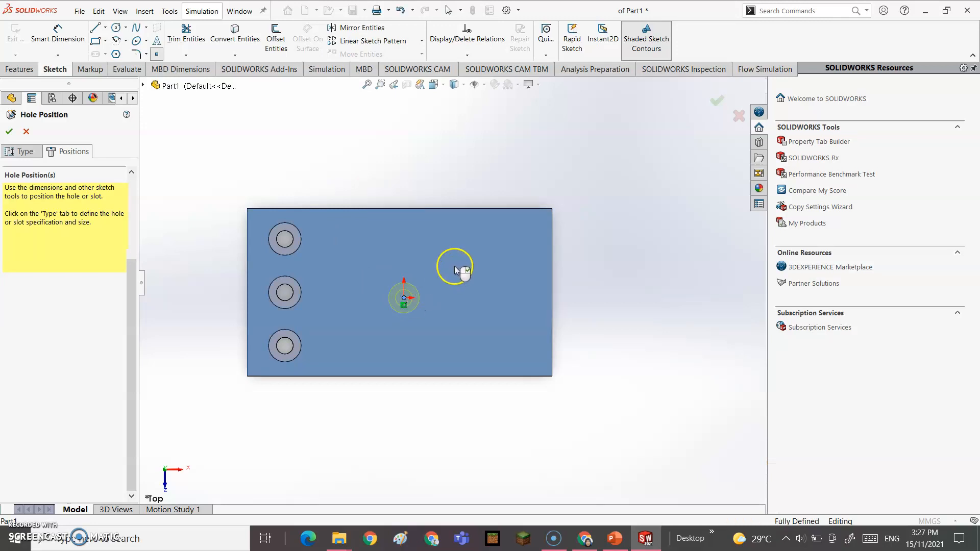
click(10, 133)
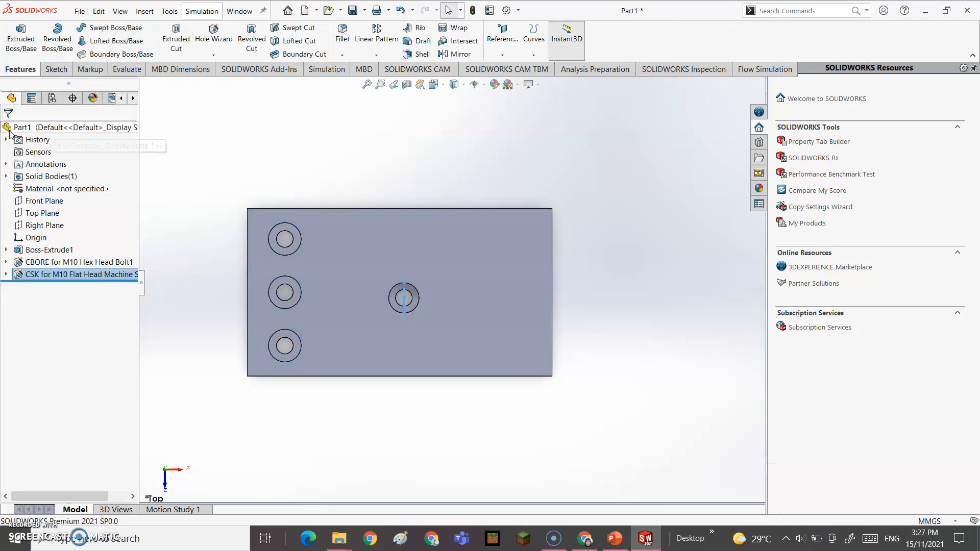
Step: Orbit and zoom the block into a tilted view and select the centre countersunk hole
middle_drag(466, 395, 420, 270)
scroll(393, 273, down, 5)
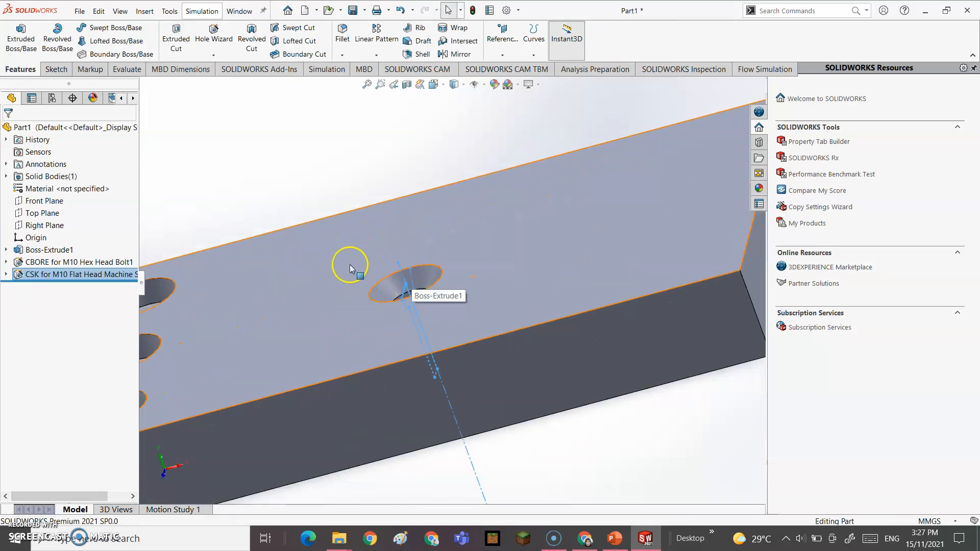
scroll(349, 267, up, 3)
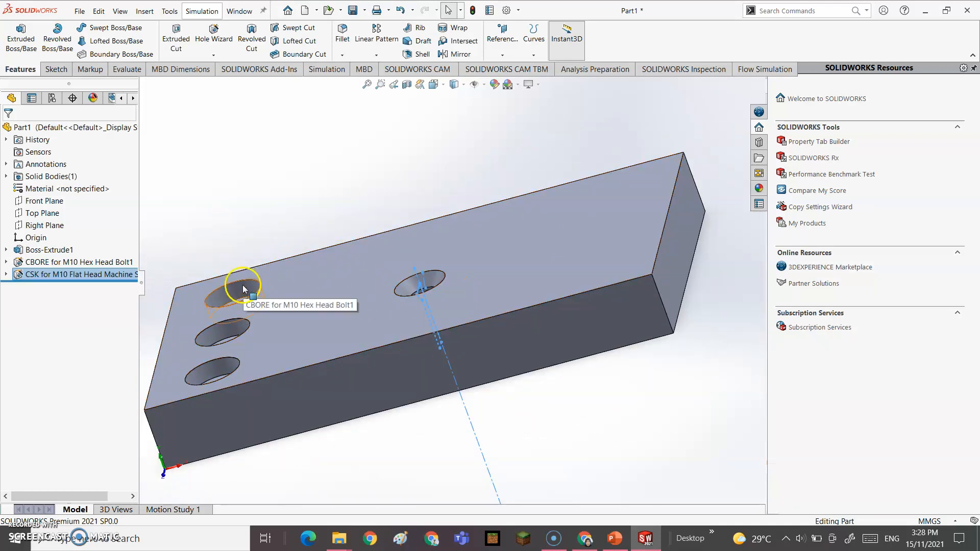
click(411, 282)
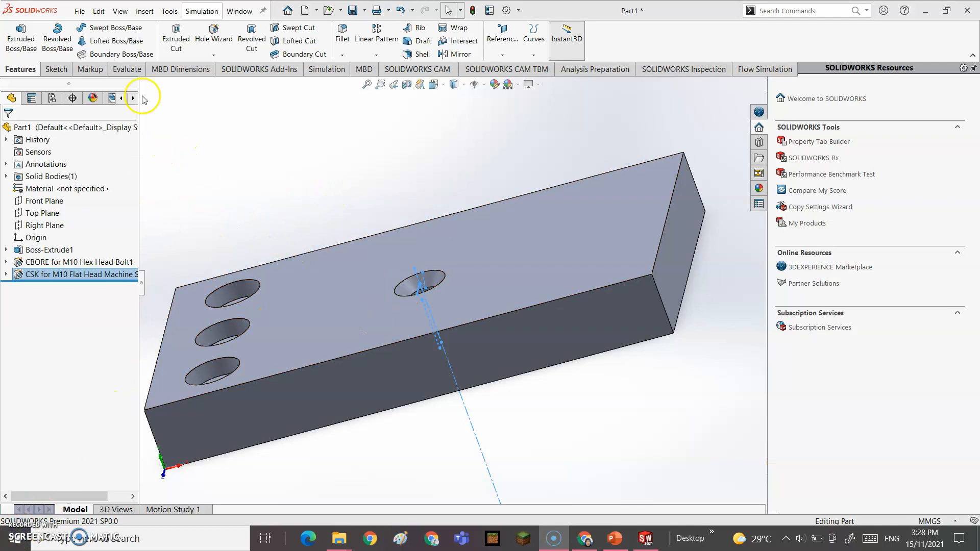
Step: Start a new straight hole feature sized as a Ø10.0 dowel hole
click(211, 33)
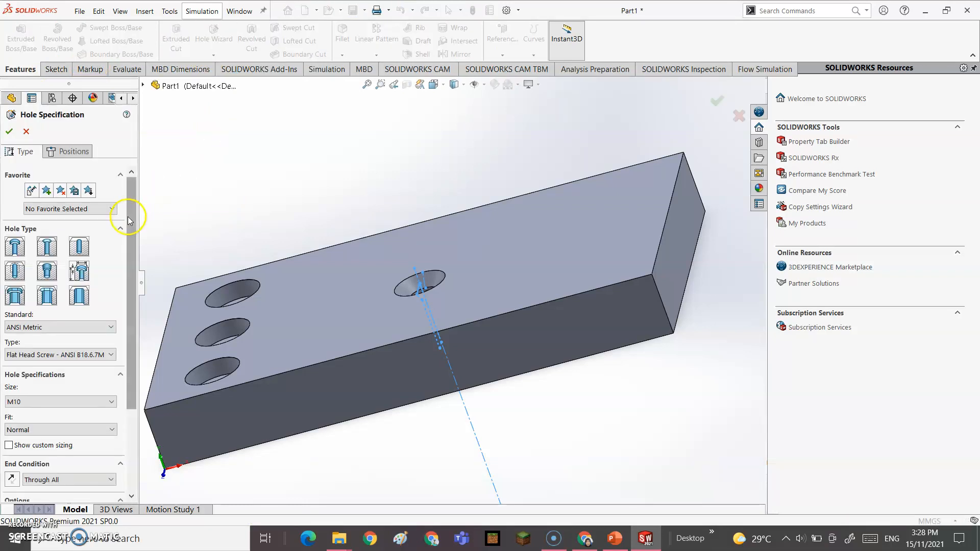
click(81, 249)
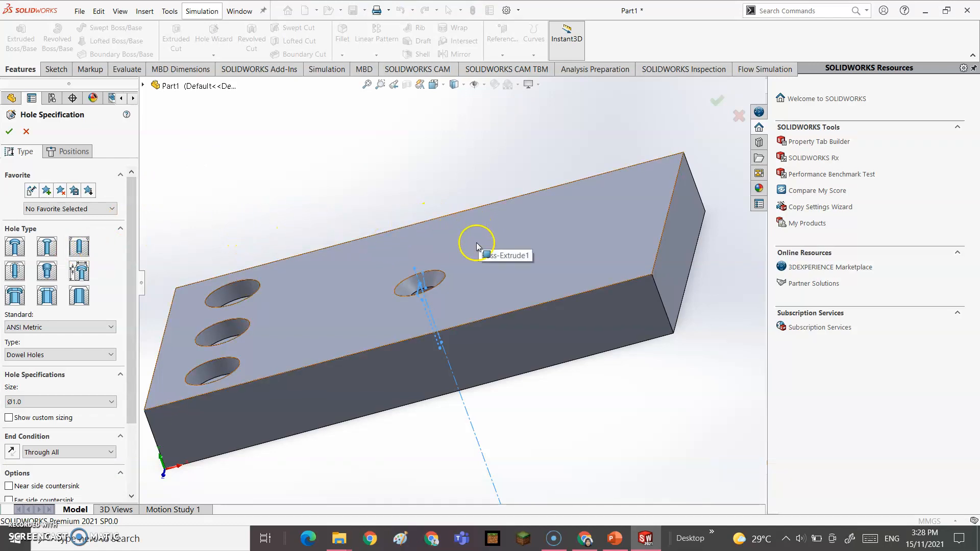
click(109, 402)
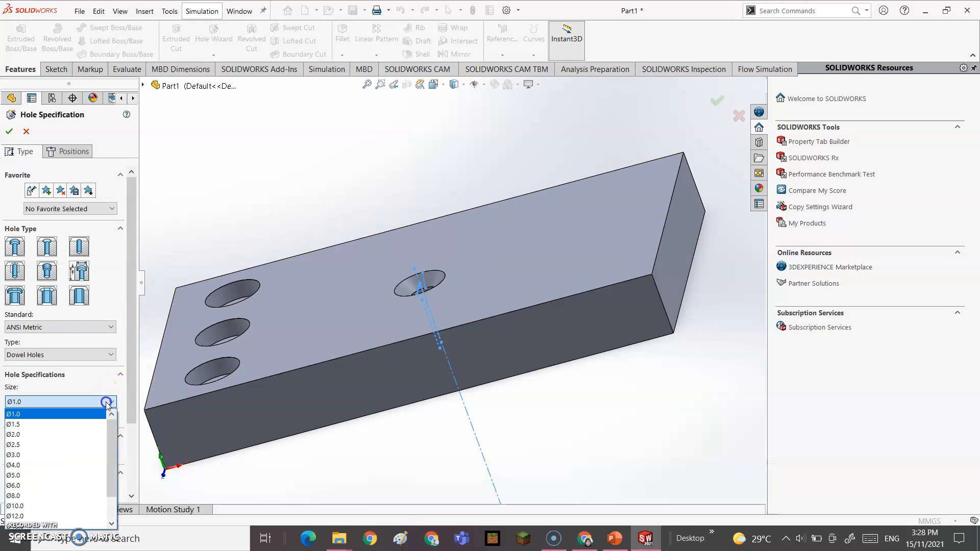
click(75, 506)
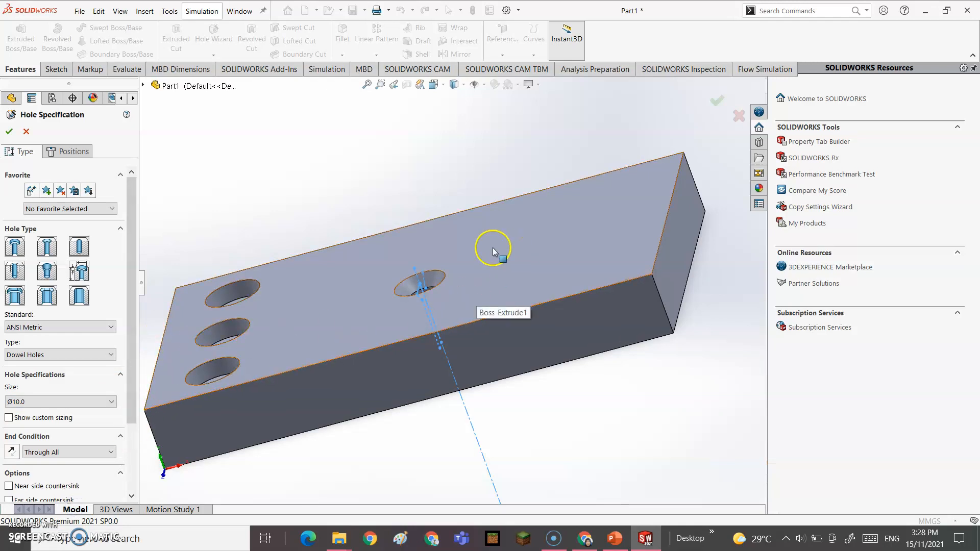
Step: Place three dowel hole points in a vertical row along the top face's right edge and confirm
click(65, 153)
click(466, 246)
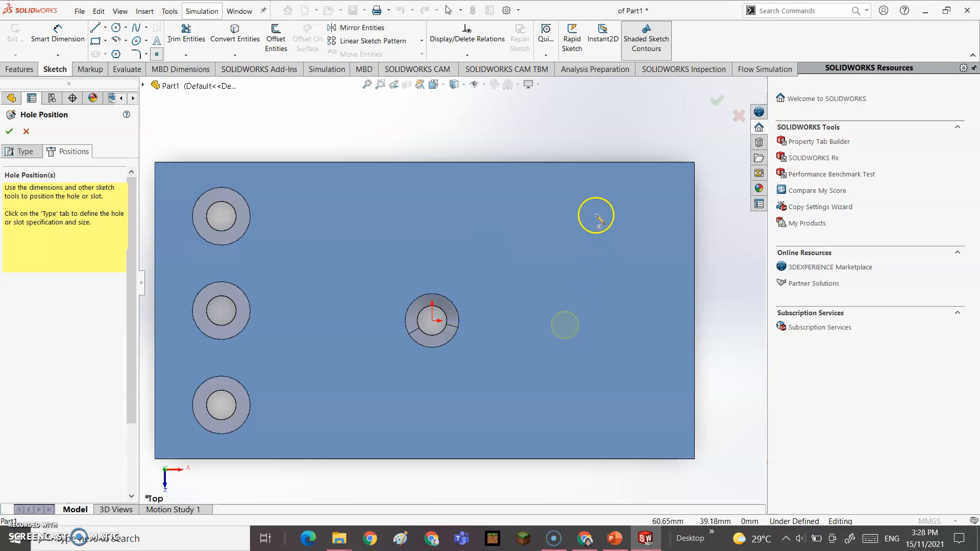
click(640, 217)
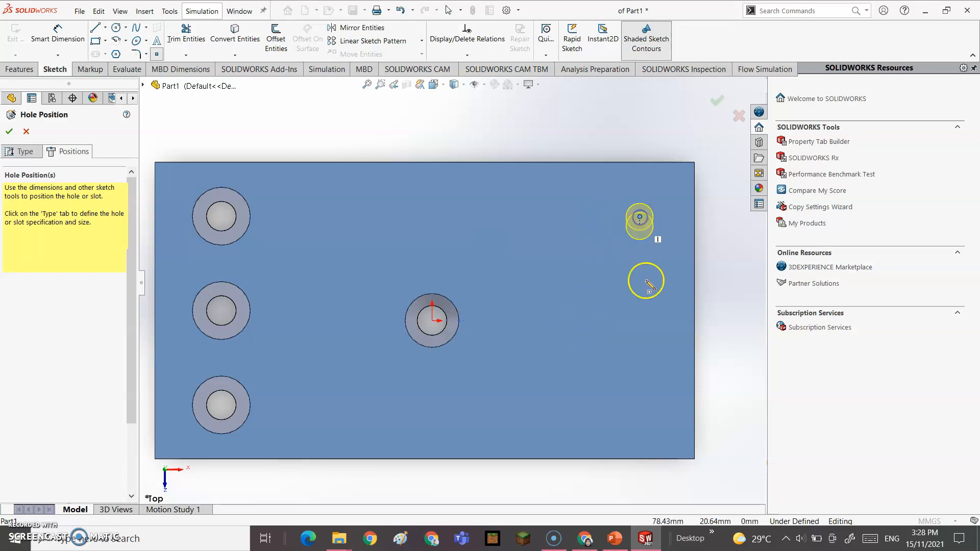
click(639, 321)
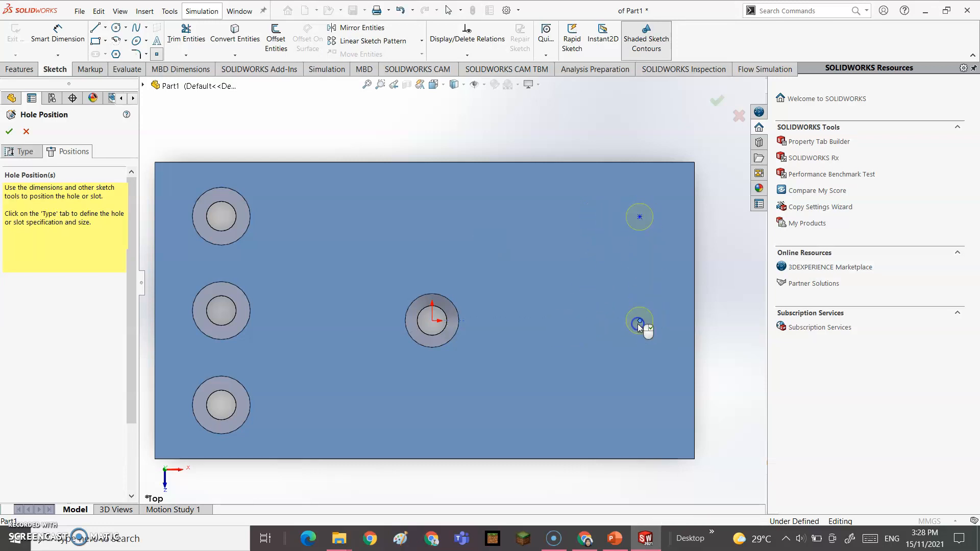
click(640, 416)
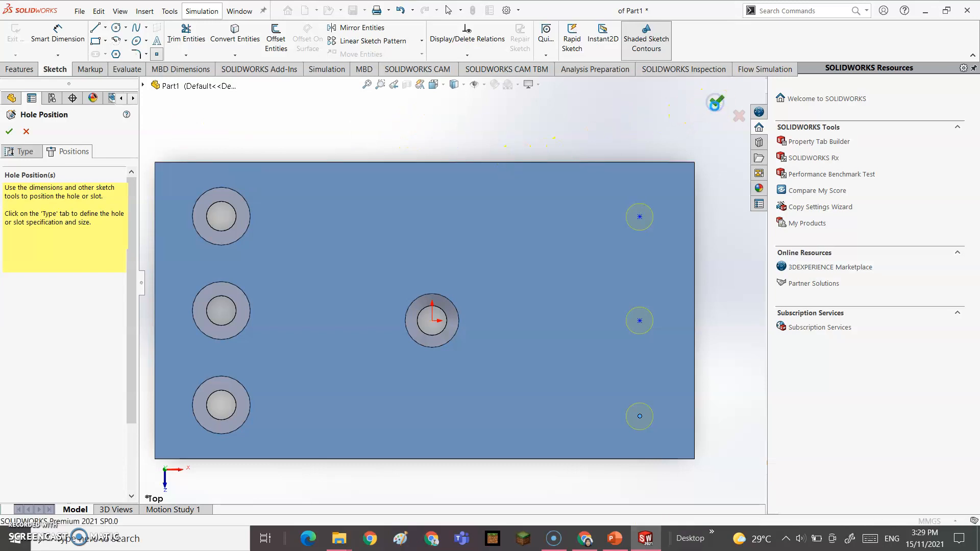
click(715, 102)
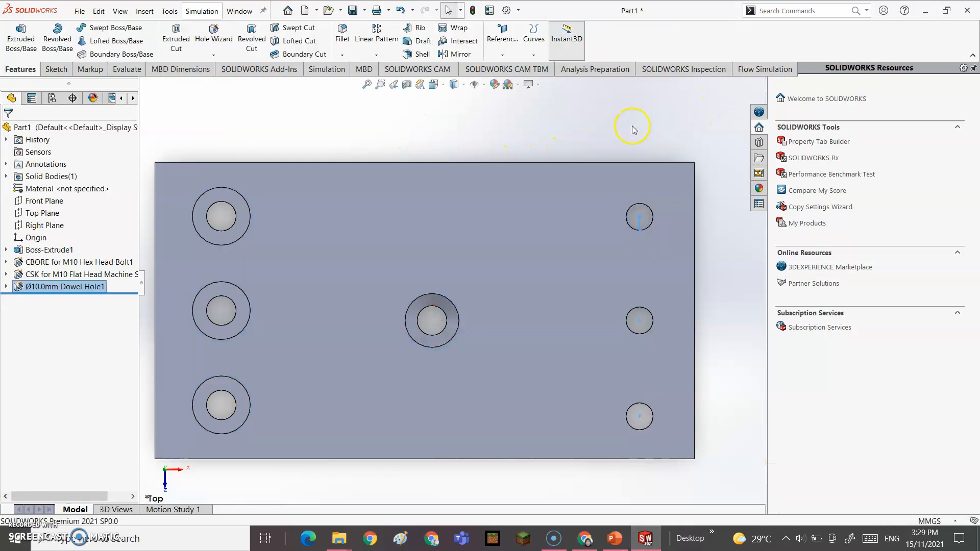
Step: Fit the whole block in the view and inspect it from the bottom
key(f)
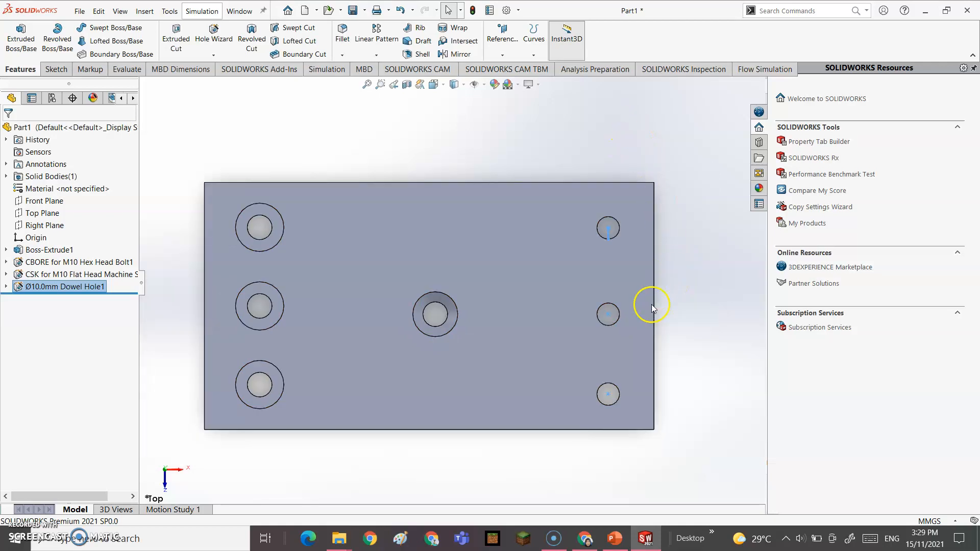
scroll(652, 308, down, 3)
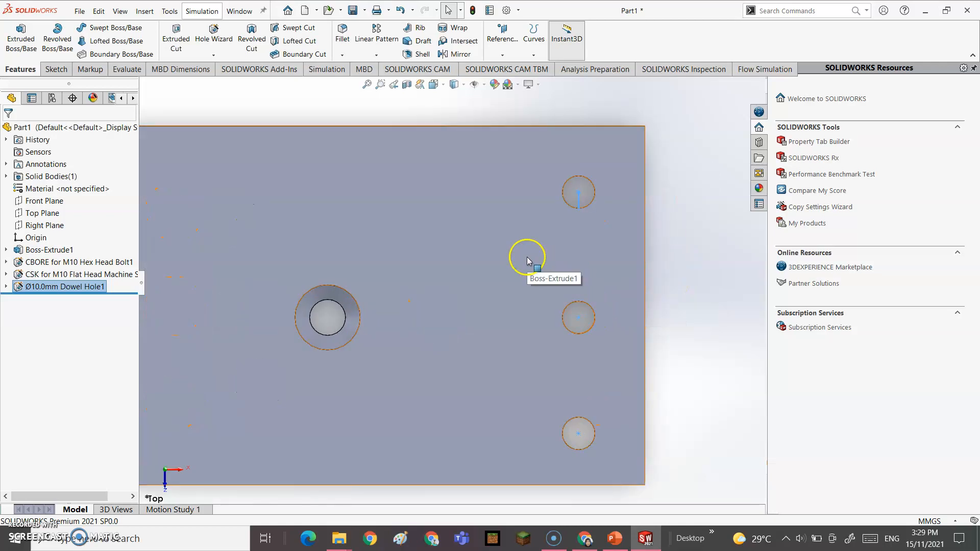
scroll(666, 346, down, 2)
scroll(604, 327, up, 7)
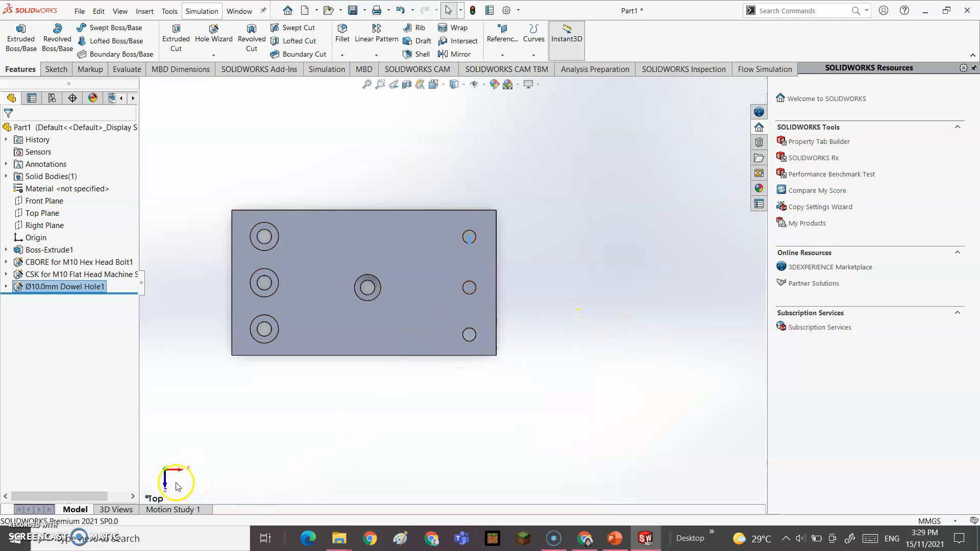
click(164, 469)
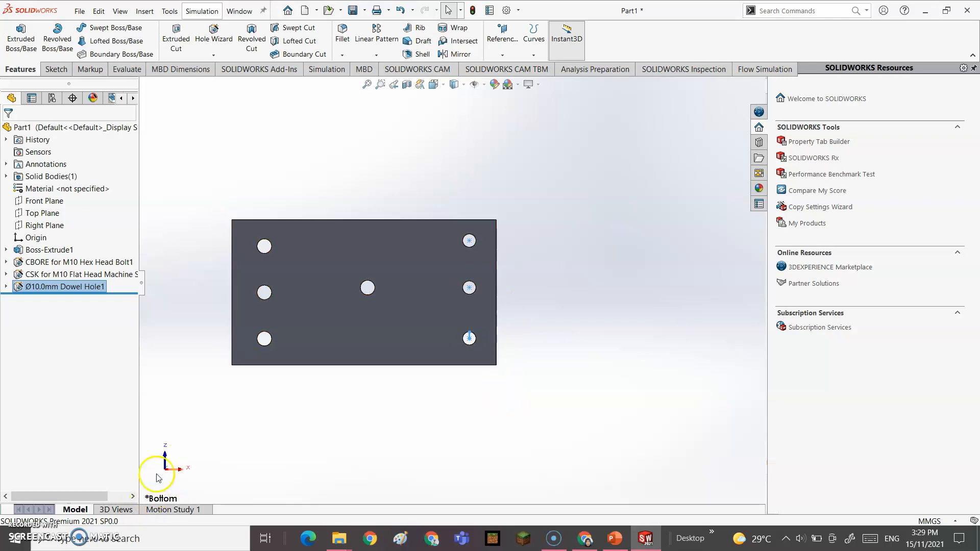
Step: Inspect the block from the right side and clear the dowel hole selection
click(174, 470)
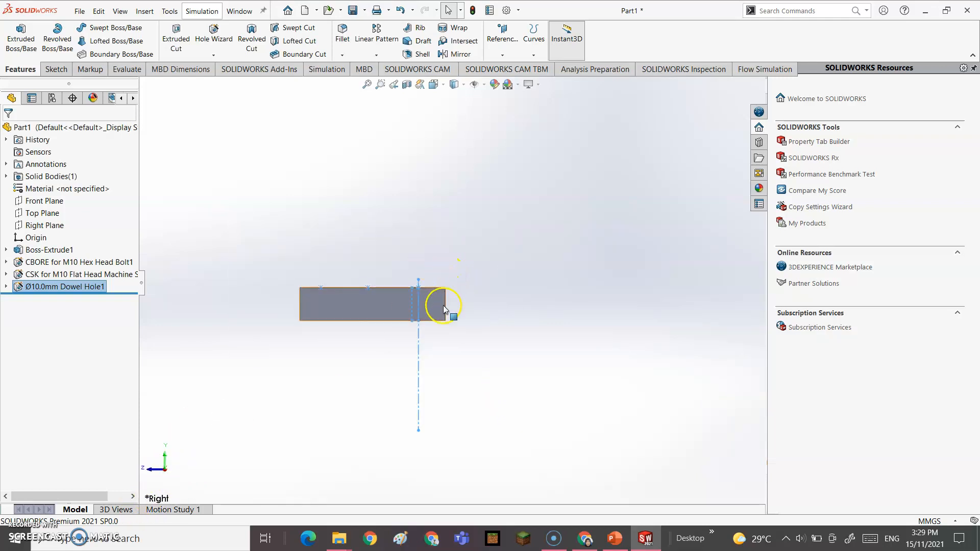
scroll(455, 260, up, 4)
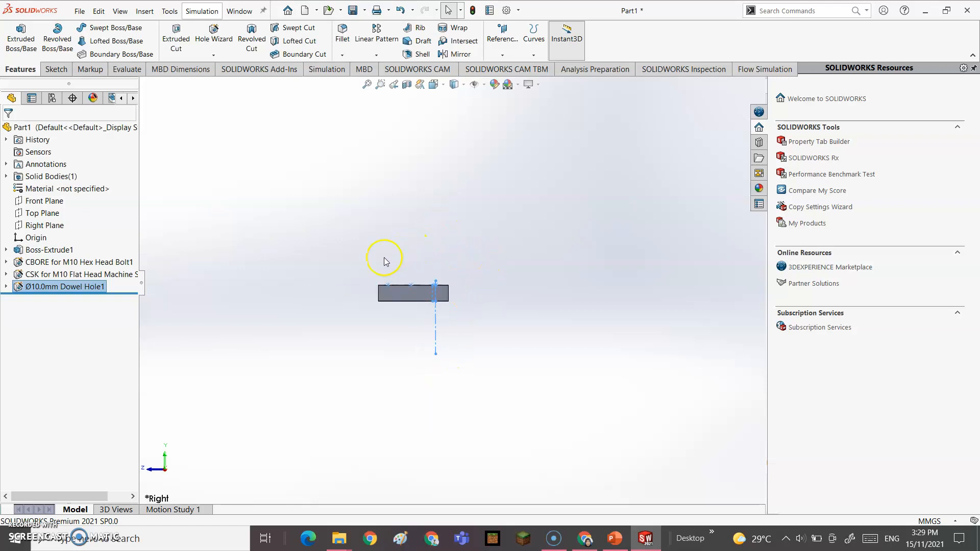
scroll(384, 253, down, 6)
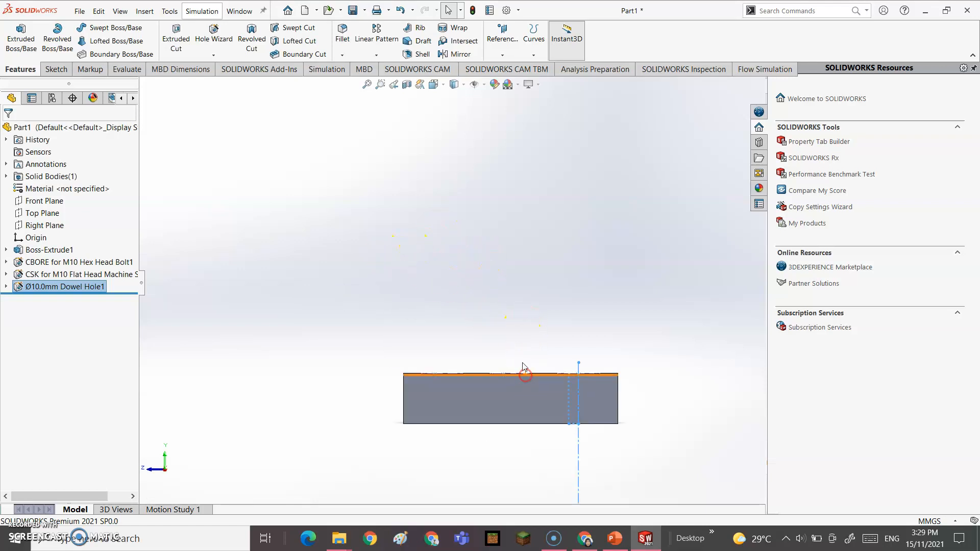
click(519, 339)
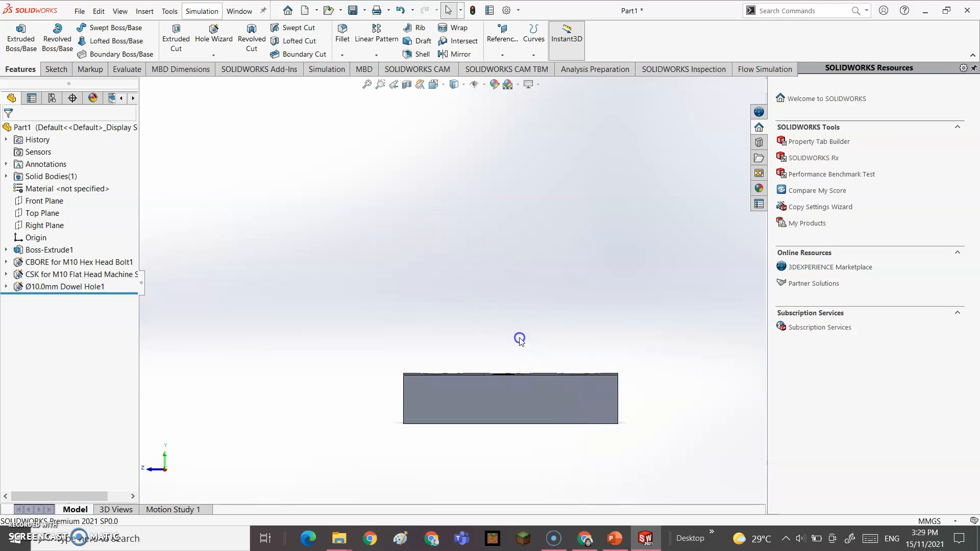
Step: View the left side, then orbit to a close tilted view of the dowel holes
click(165, 471)
middle_drag(378, 266, 436, 372)
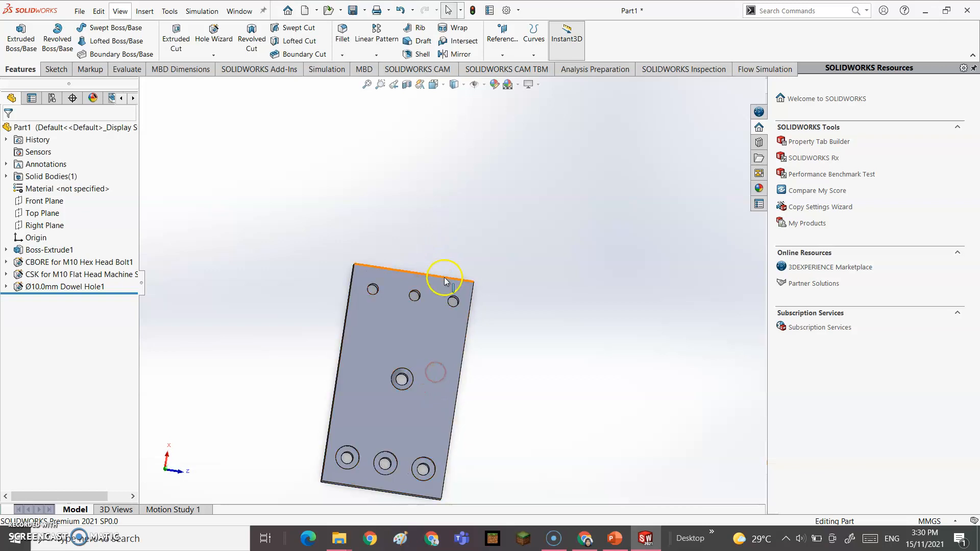
scroll(449, 296, down, 6)
middle_drag(472, 281, 405, 302)
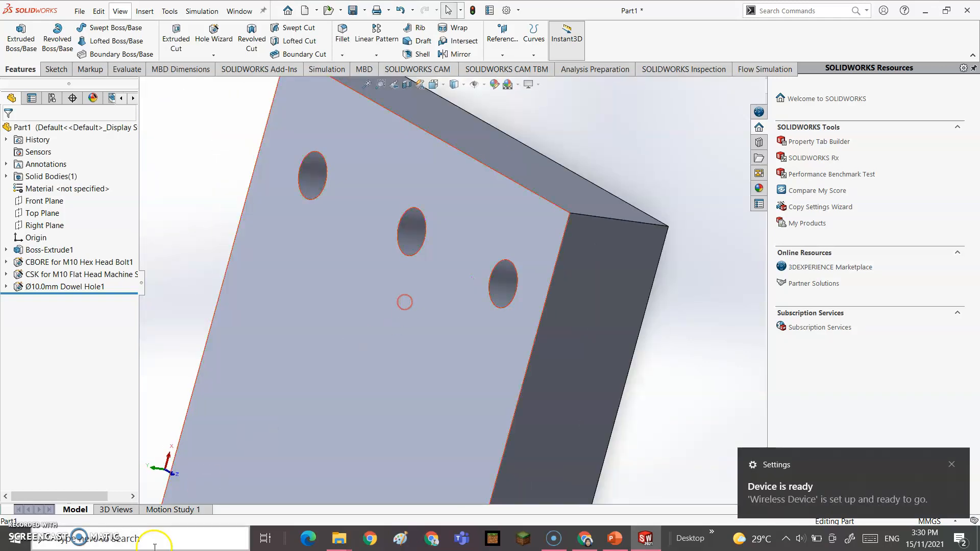